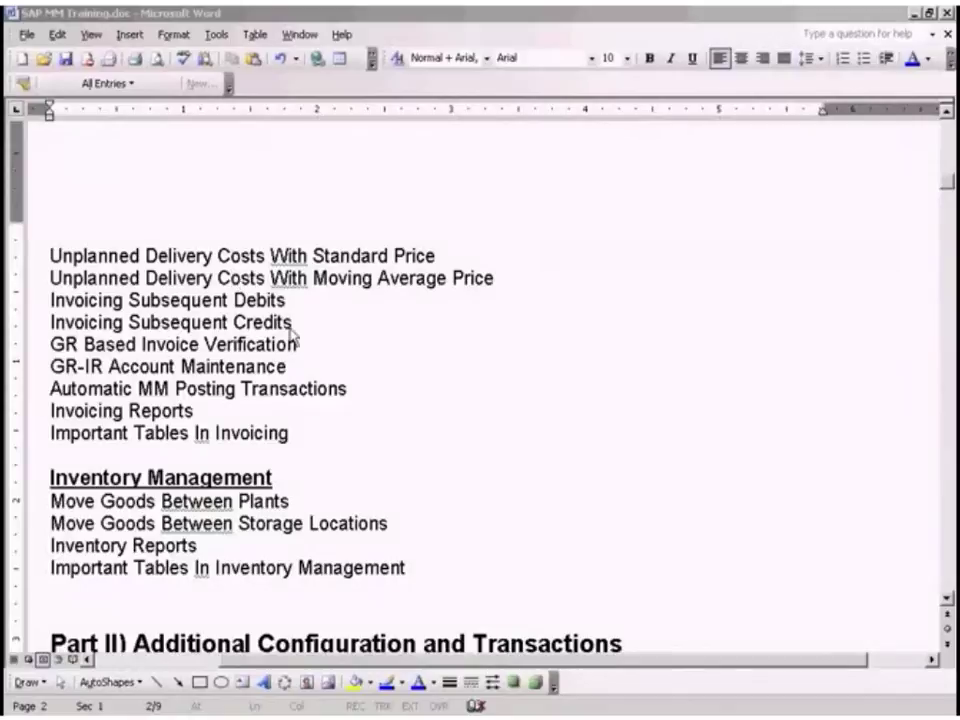
Switch from the Word training outline's Unplanned Delivery Costs topics to the AP Invoice Delivery Costs image in Paint
{"action": "left_click", "coordinate": [310, 256]}
{"action": "key", "text": "Home"}
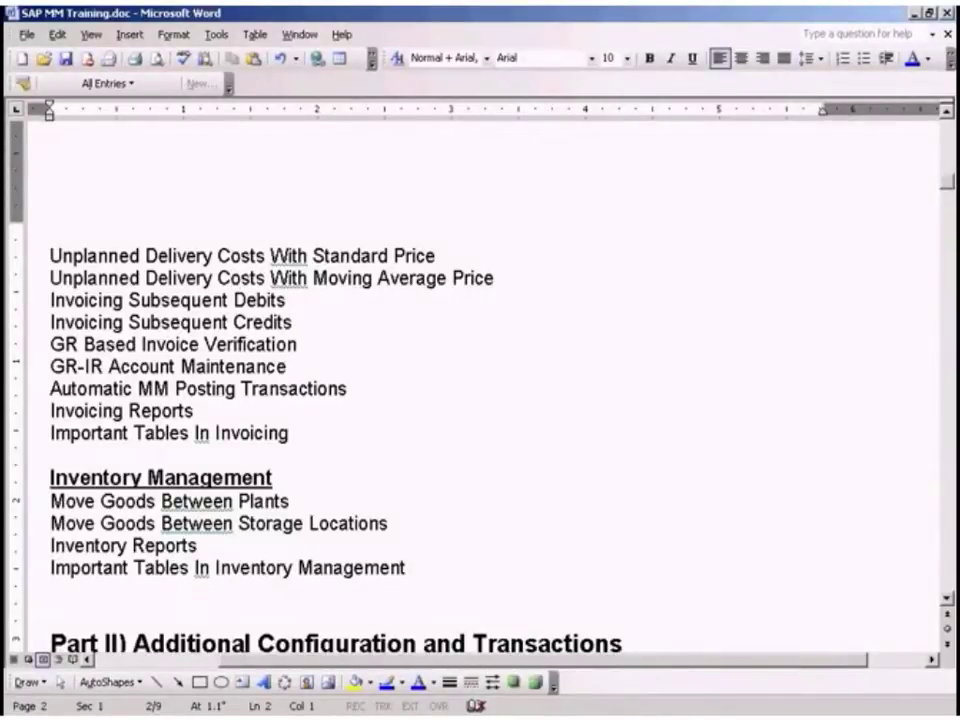
{"action": "left_click", "coordinate": [555, 686]}
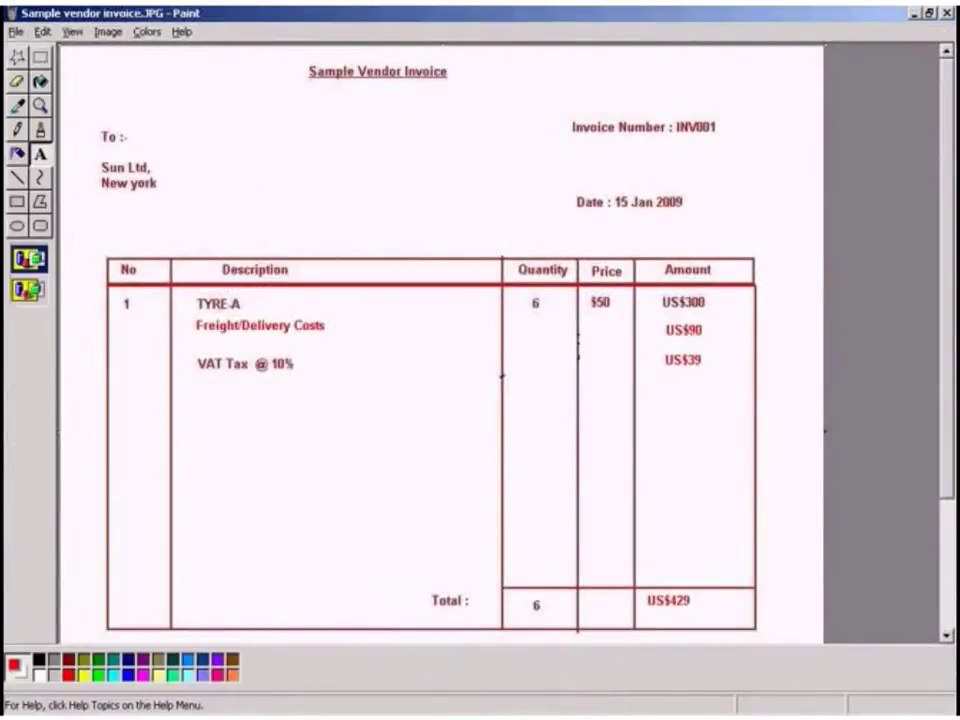
{"action": "left_click", "coordinate": [620, 703]}
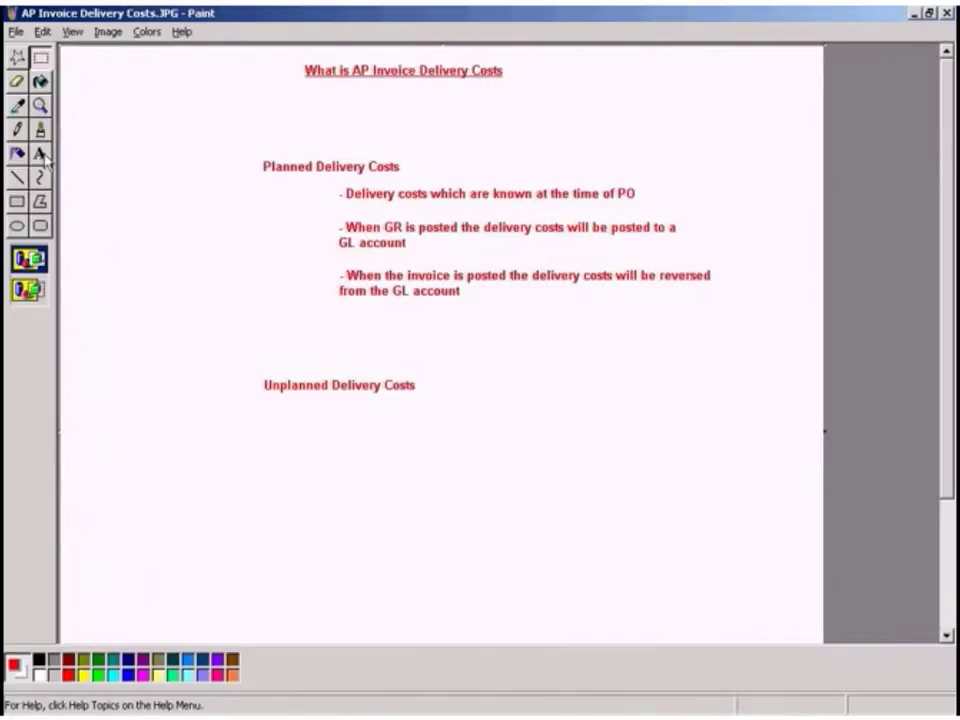
Draw a text box about 444 by 141 pixels beneath the Unplanned Delivery Costs heading
{"action": "left_click_drag", "start_coordinate": [251, 369], "coordinate": [444, 405]}
{"action": "left_click", "coordinate": [576, 394]}
{"action": "left_click", "coordinate": [40, 153]}
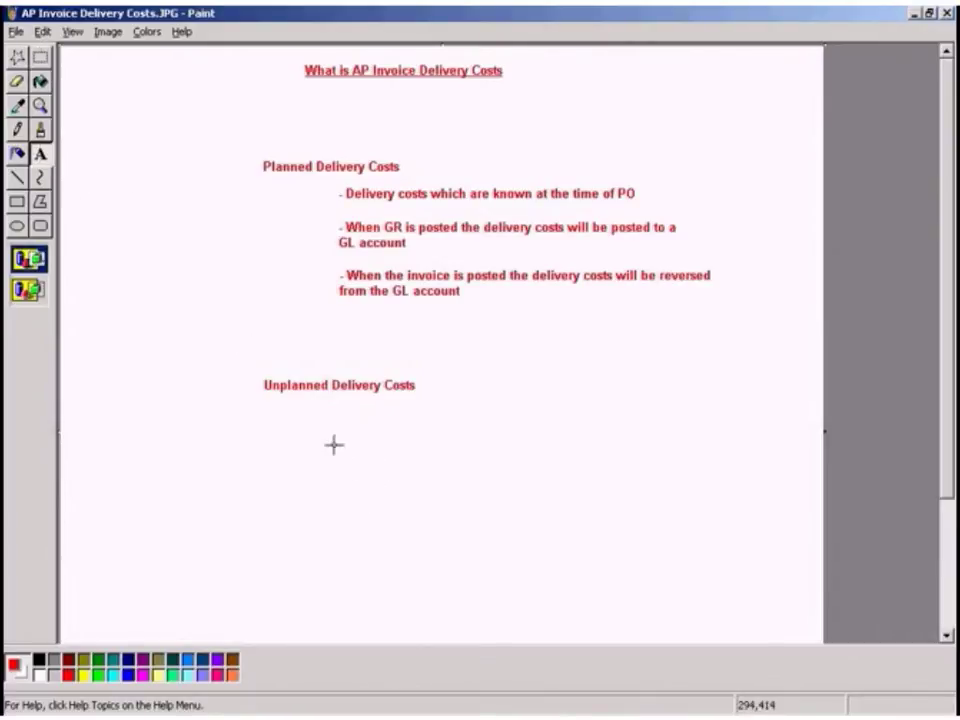
{"action": "left_click_drag", "start_coordinate": [333, 418], "coordinate": [745, 553]}
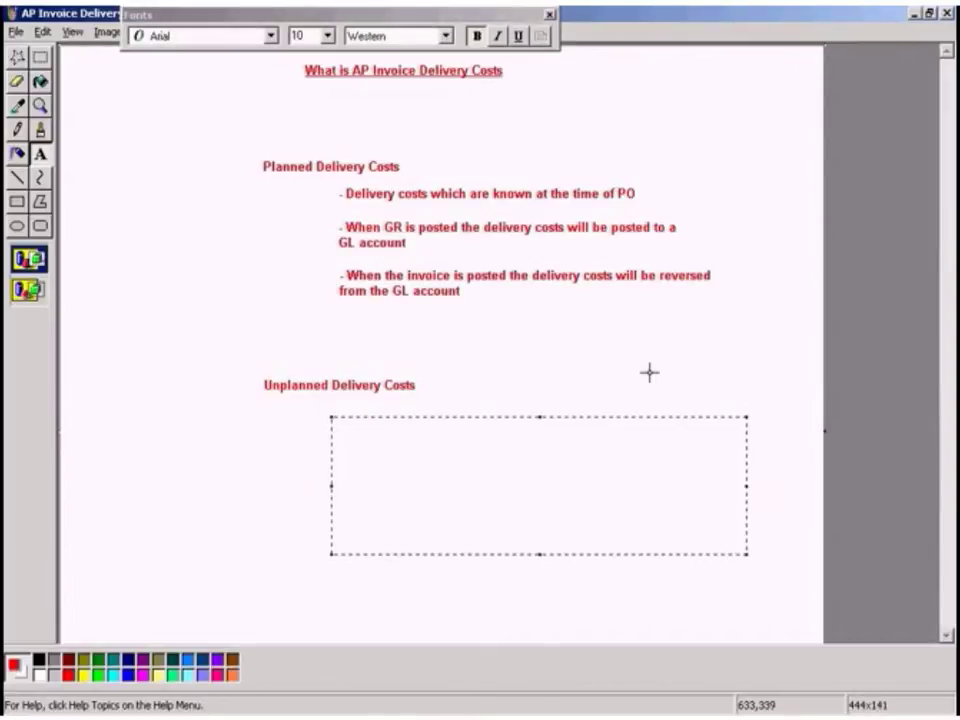
Write "First way) You can distribute the delivery costs to all the invoice items" in the text box
{"action": "type", "text": "First way "}
{"action": "type", "text": " You cad"}
{"action": "key", "text": "BackSpace"}
{"action": "type", "text": "n distra"}
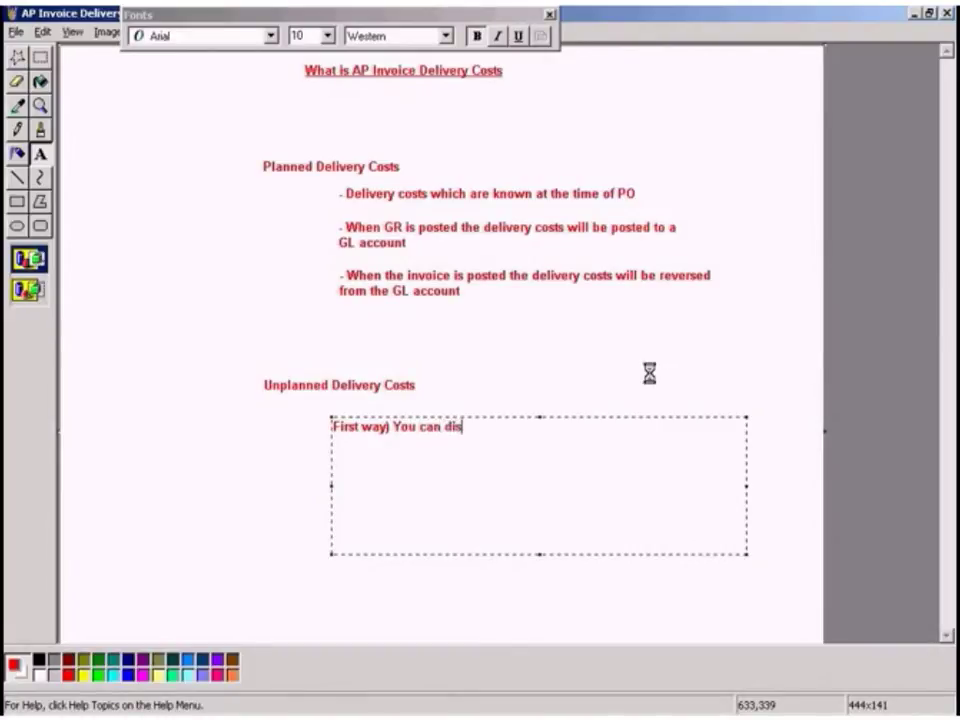
{"action": "key", "text": "BackSpace"}
{"action": "type", "text": "ibute the amount"}
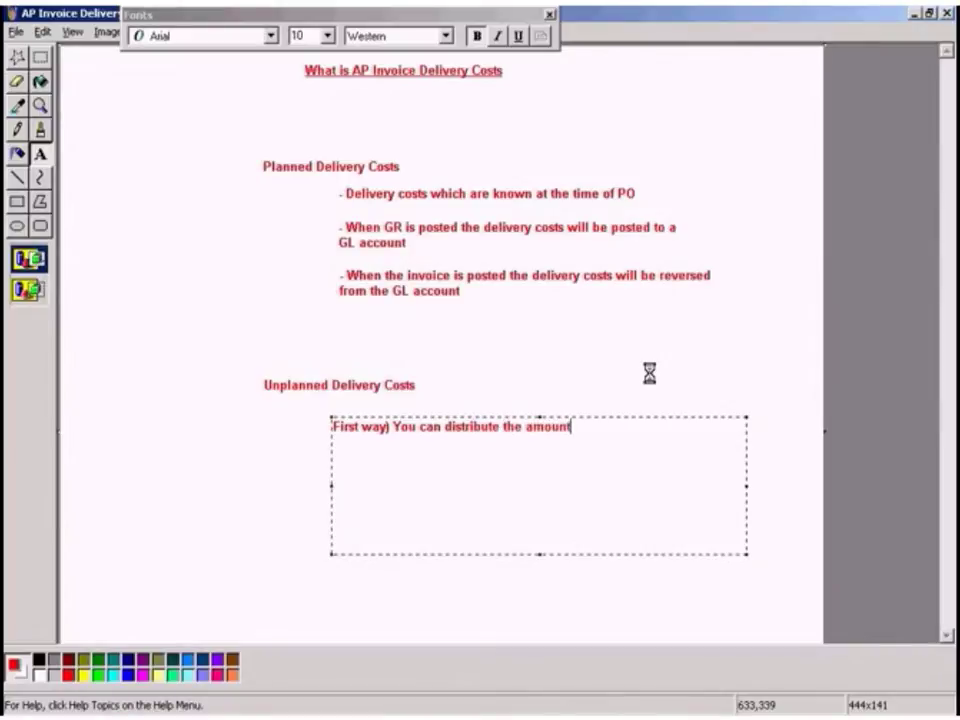
{"action": "key", "text": "BackSpace"}
{"action": "key", "text": "BackSpace"}
{"action": "key", "text": "BackSpace"}
{"action": "key", "text": "BackSpace"}
{"action": "key", "text": "BackSpace"}
{"action": "type", "text": "delivery costs"}
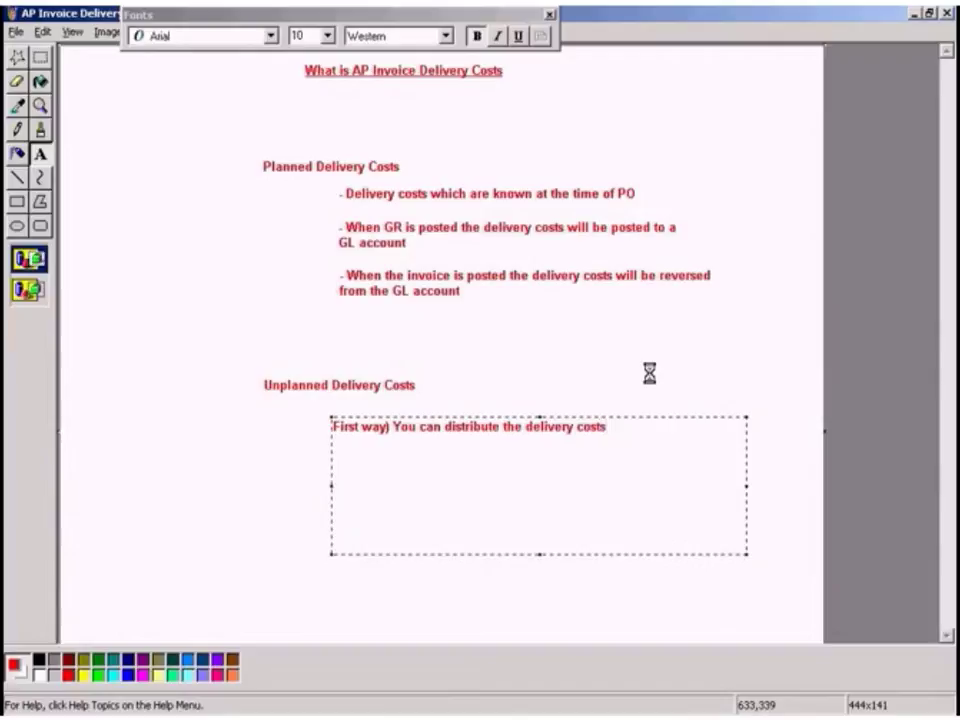
{"action": "type", "text": " to all the invoice items"}
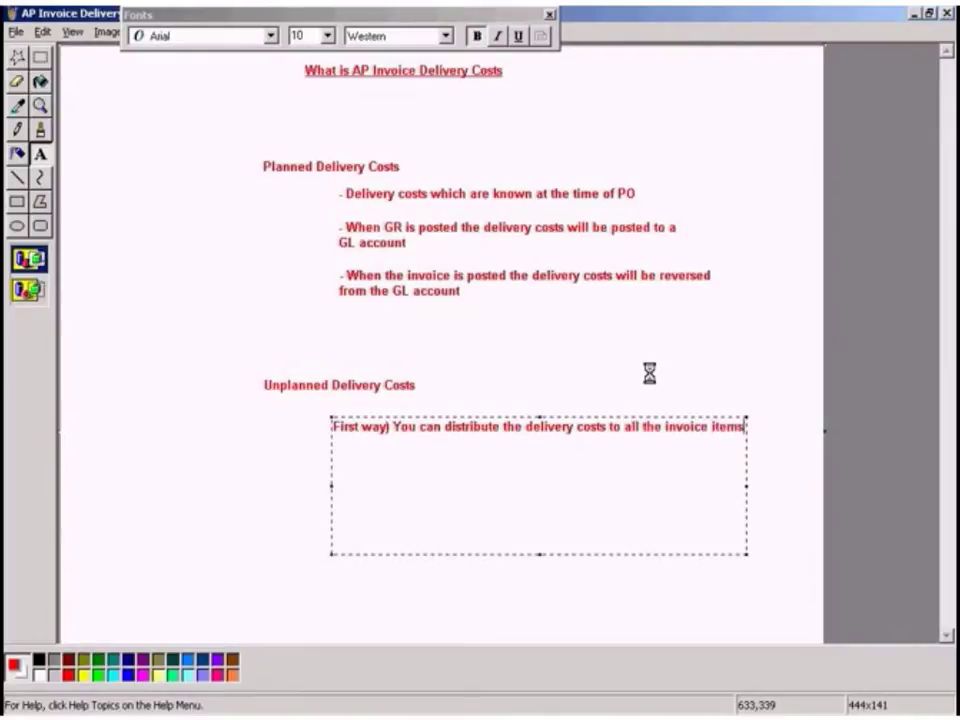
After a blank line, add "Second way) You can post the delivery costs to a GL account" and finish the text
{"action": "key", "text": "Return"}
{"action": "key", "text": "Return"}
{"action": "type", "text": "Second way) You can post the delivery costs to a GL account"}
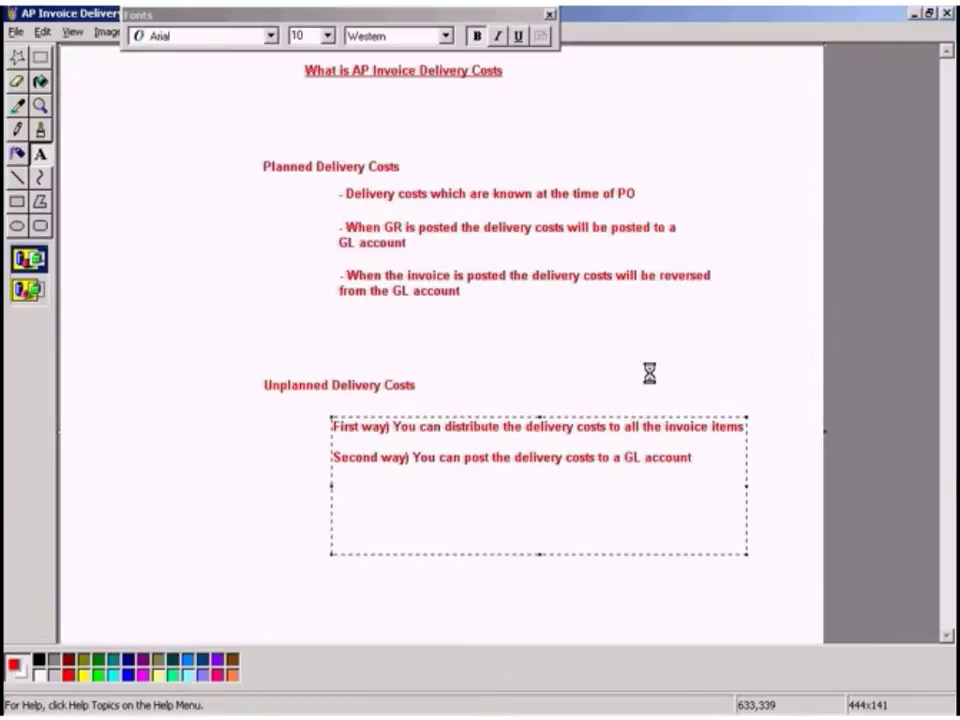
{"action": "left_click", "coordinate": [562, 349]}
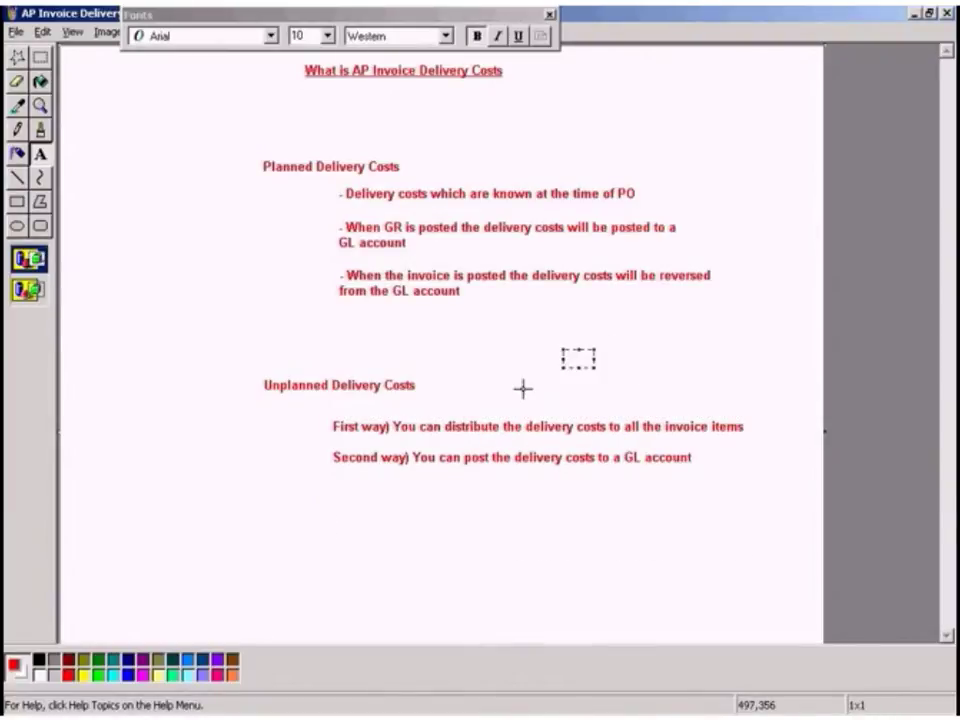
{"action": "left_click", "coordinate": [523, 389]}
{"action": "left_click_drag", "start_coordinate": [330, 418], "coordinate": [772, 433]}
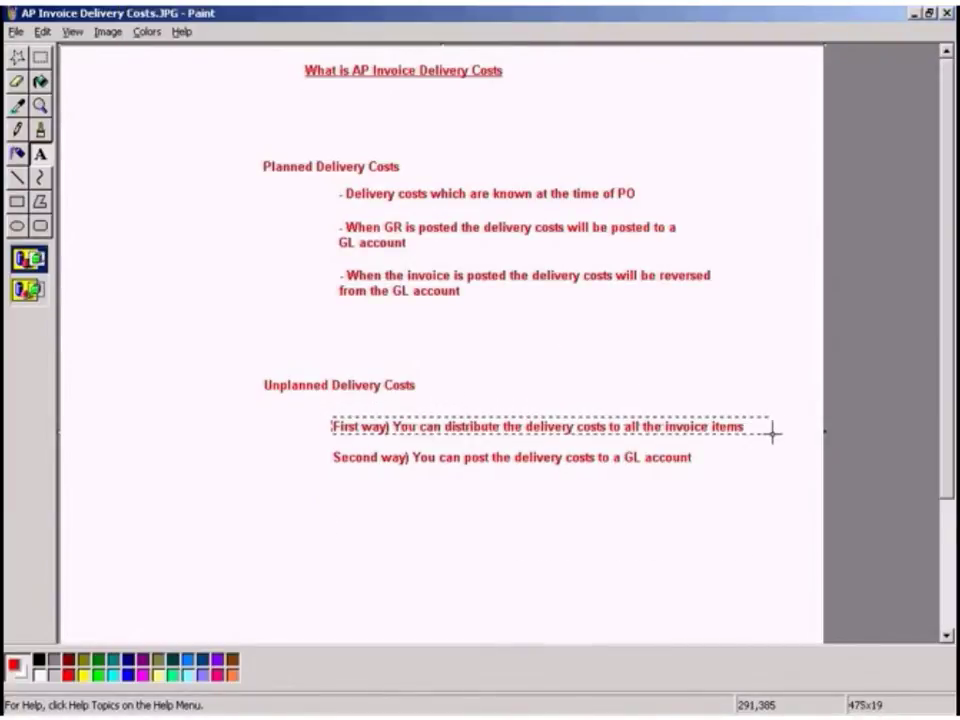
{"action": "left_click", "coordinate": [330, 445]}
{"action": "left_click", "coordinate": [276, 438]}
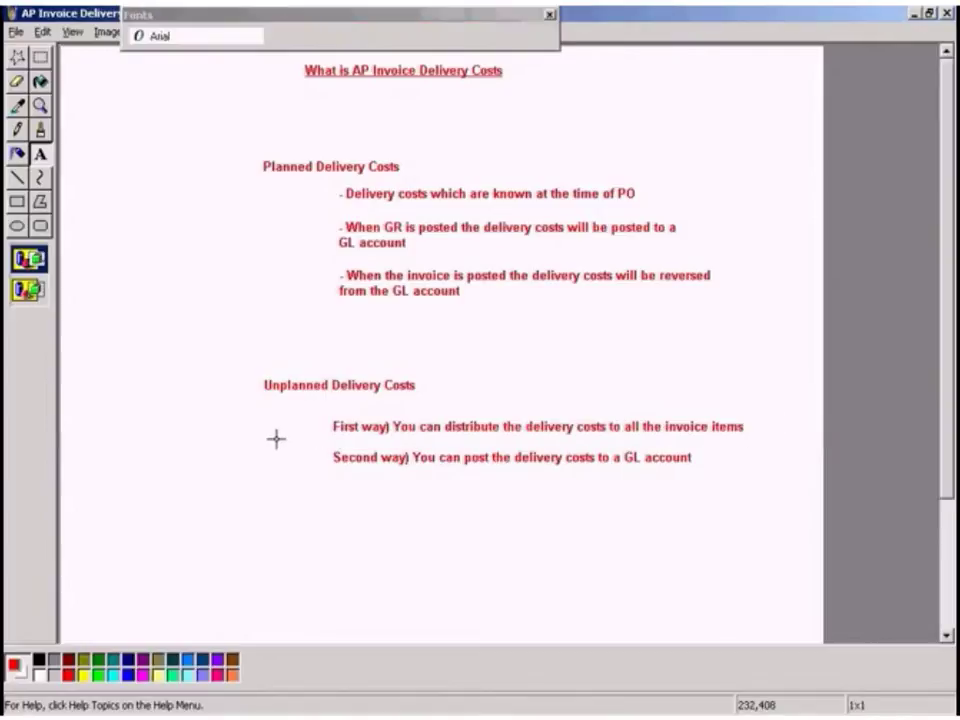
{"action": "left_click", "coordinate": [246, 268]}
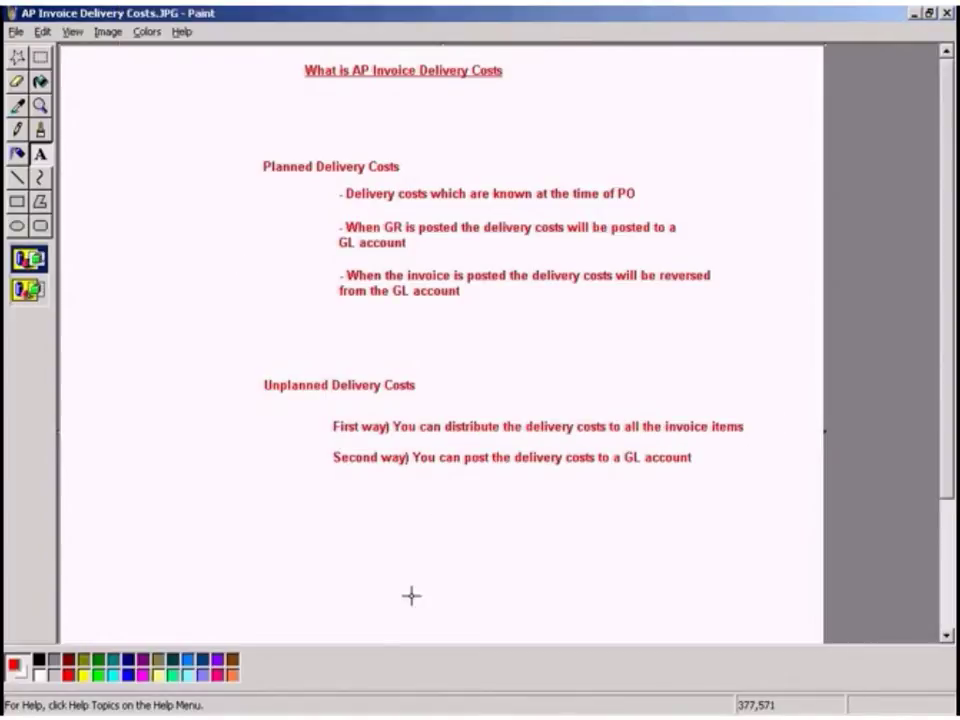
Switch to the SAP Enter Incoming Invoice session, run transaction /nspro and display the SAP Reference IMG
{"action": "left_click", "coordinate": [355, 712]}
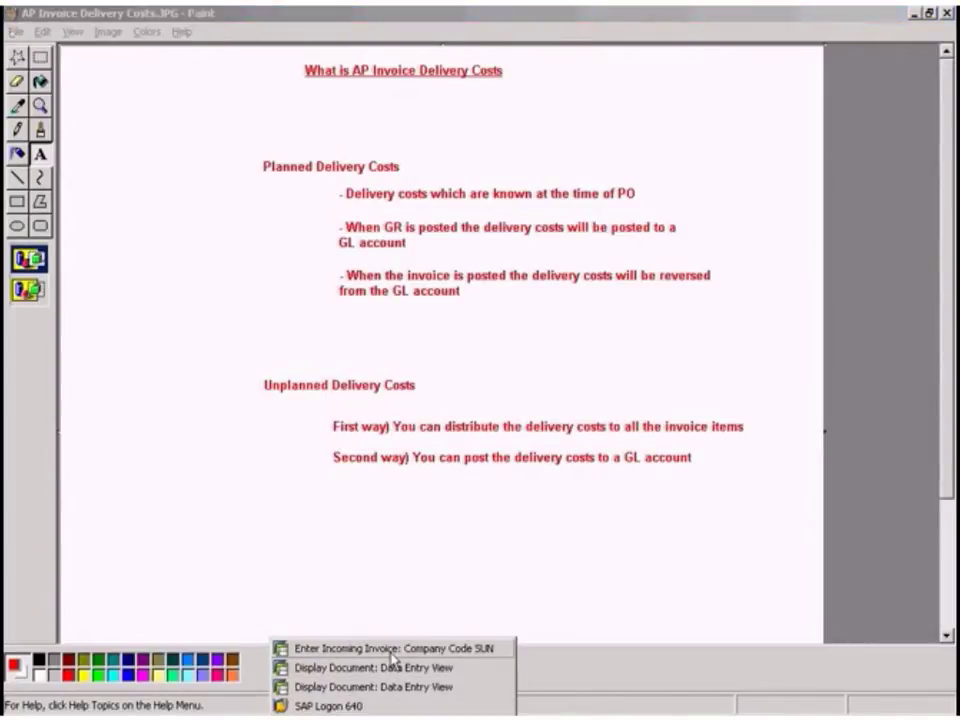
{"action": "left_click", "coordinate": [392, 652]}
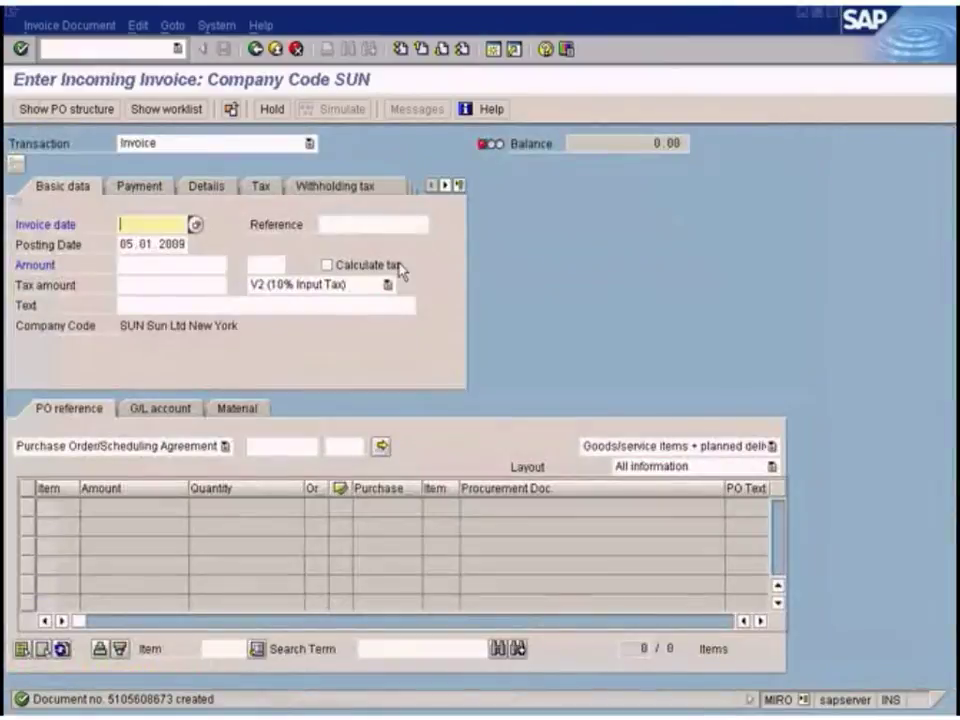
{"action": "left_click", "coordinate": [145, 50]}
{"action": "type", "text": "/nspro"}
{"action": "key", "text": "Return"}
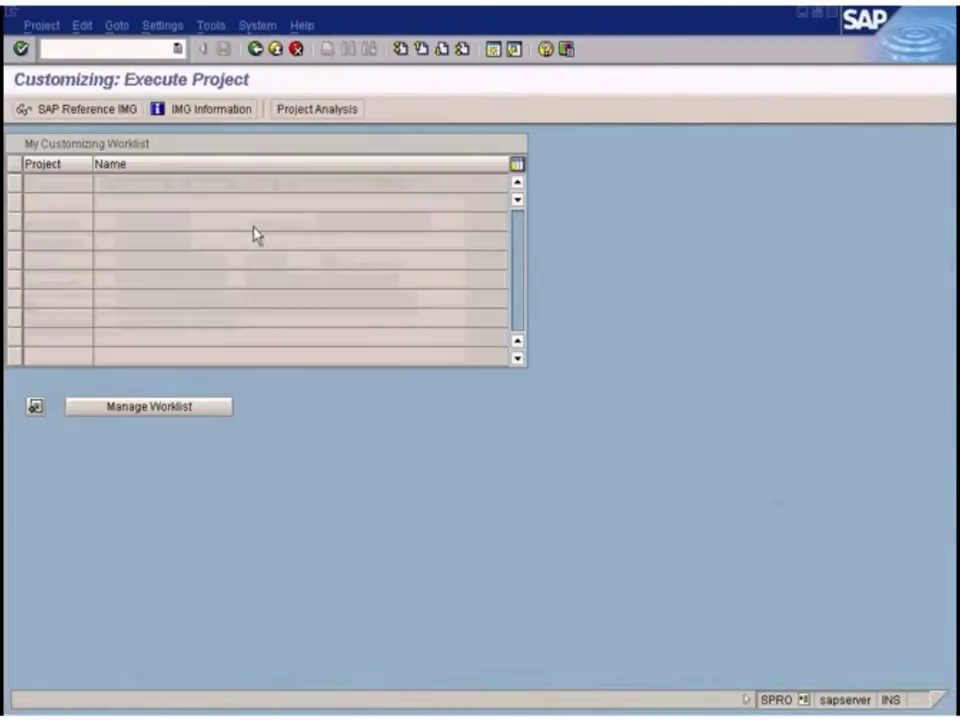
{"action": "left_click", "coordinate": [106, 110]}
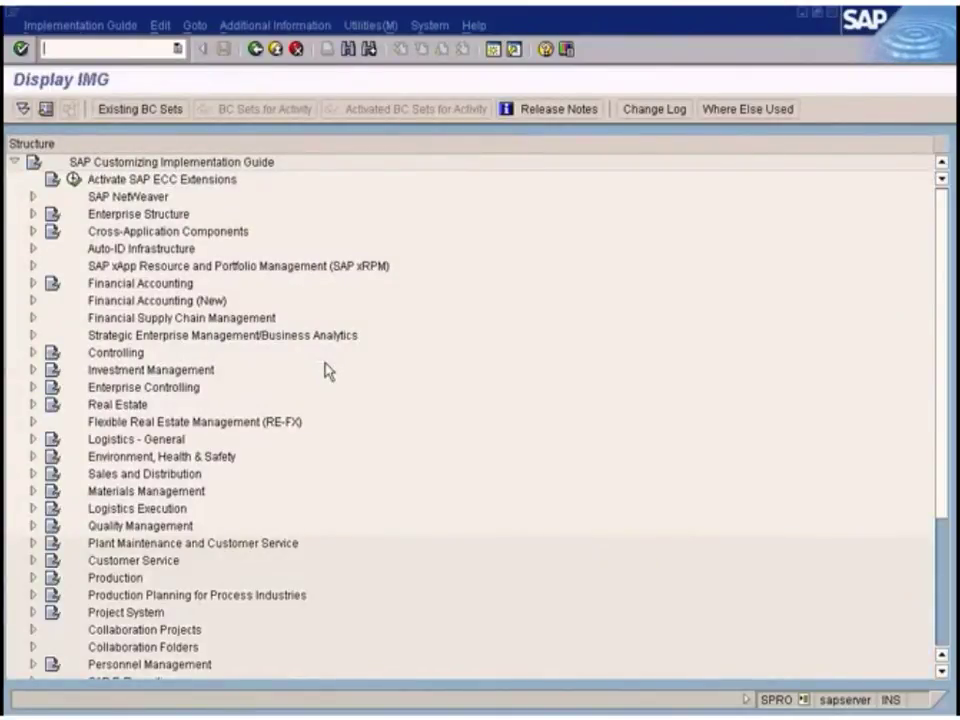
Under Materials Management, Logistics Invoice Verification, Incoming Invoice, open the activity Configure How Unplanned Delivery Costs Are Posted
{"action": "double_click", "coordinate": [146, 491]}
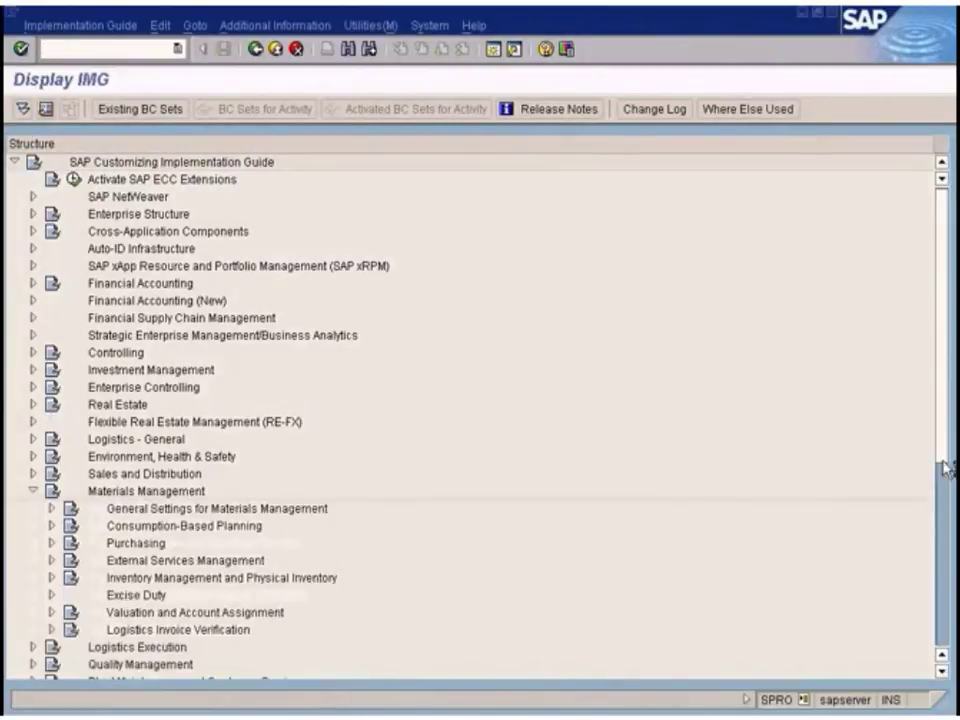
{"action": "scroll", "coordinate": [940, 503], "scroll_direction": "down", "scroll_amount": 1}
{"action": "scroll", "coordinate": [940, 503], "scroll_direction": "down", "scroll_amount": 2}
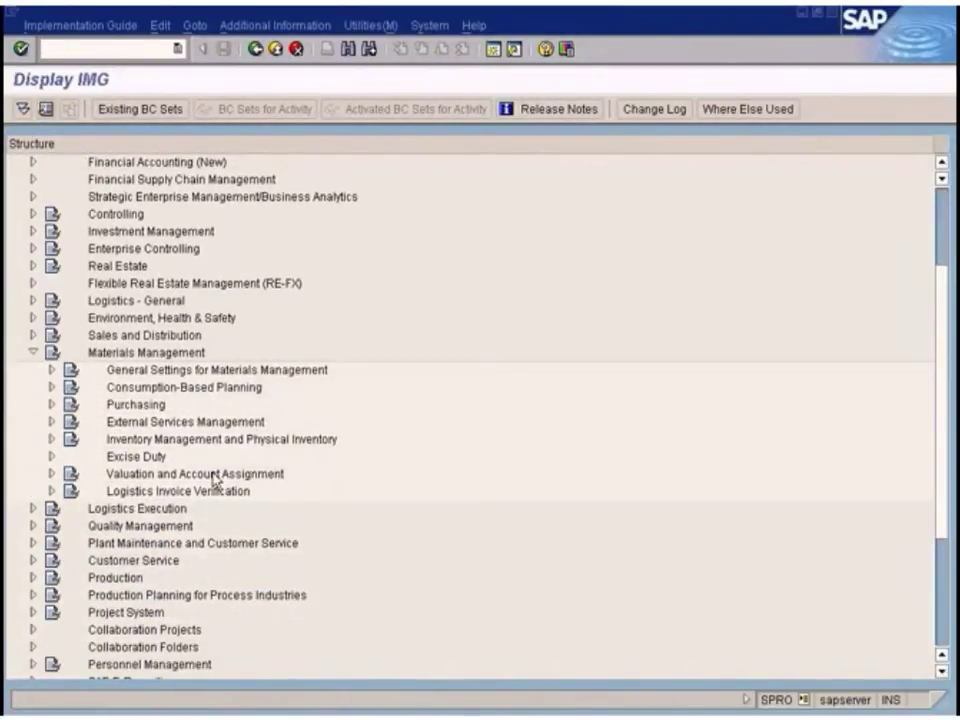
{"action": "left_click", "coordinate": [51, 491]}
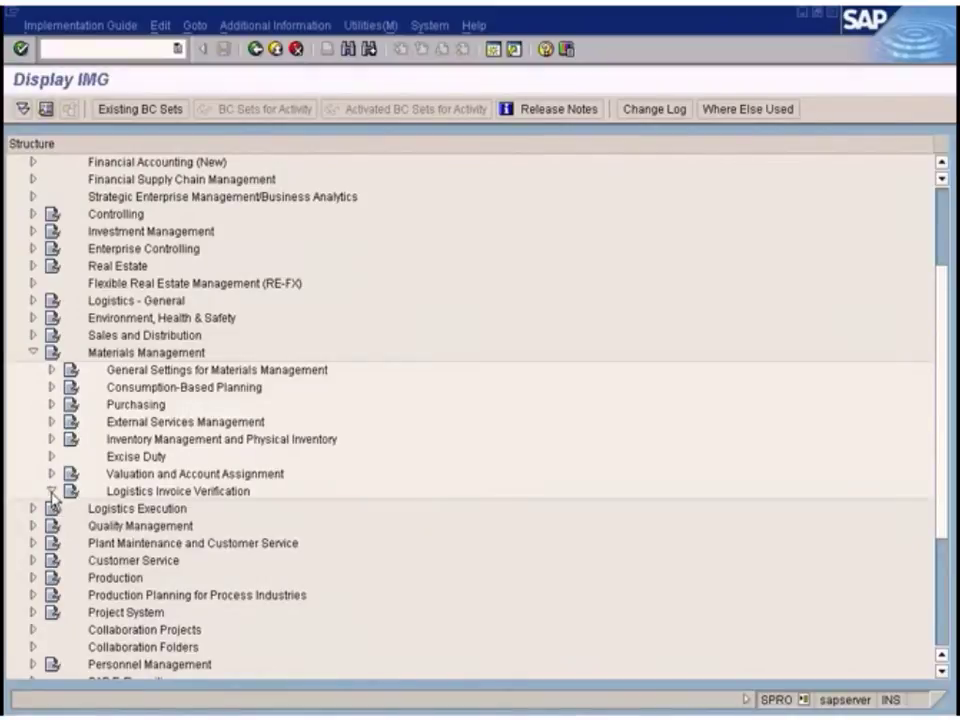
{"action": "scroll", "coordinate": [945, 525], "scroll_direction": "down", "scroll_amount": 4}
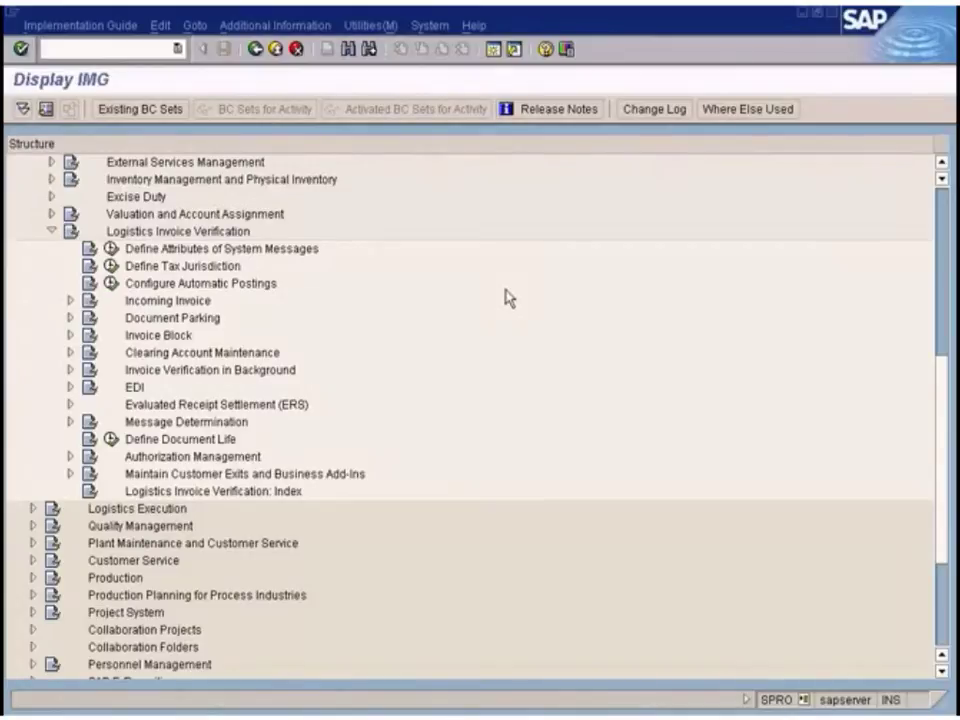
{"action": "left_click", "coordinate": [70, 300]}
{"action": "left_click", "coordinate": [256, 389]}
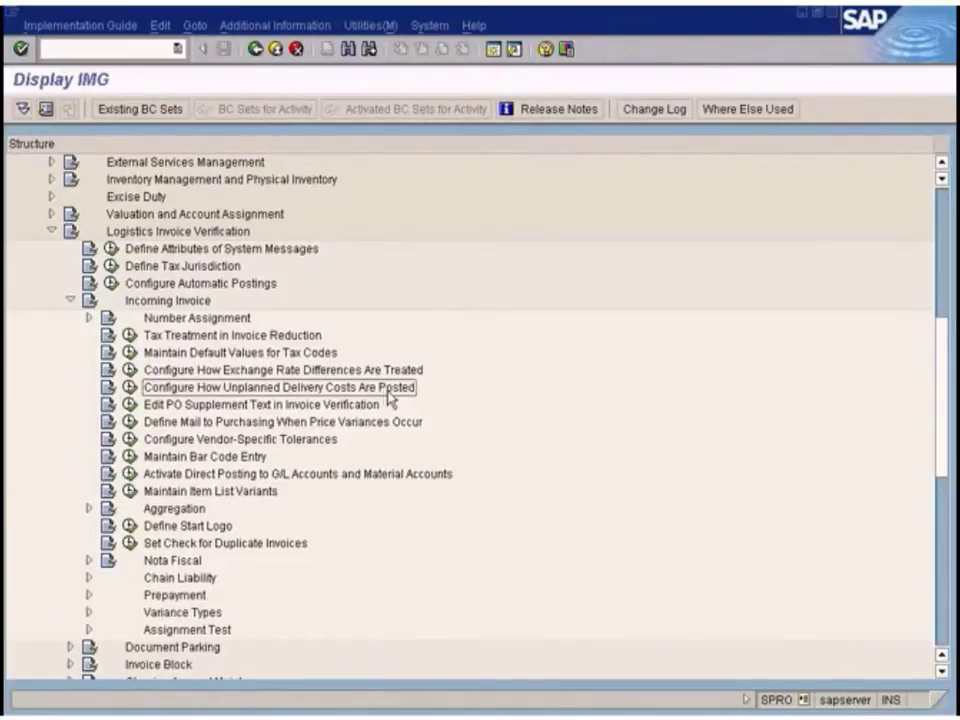
{"action": "left_click", "coordinate": [129, 387]}
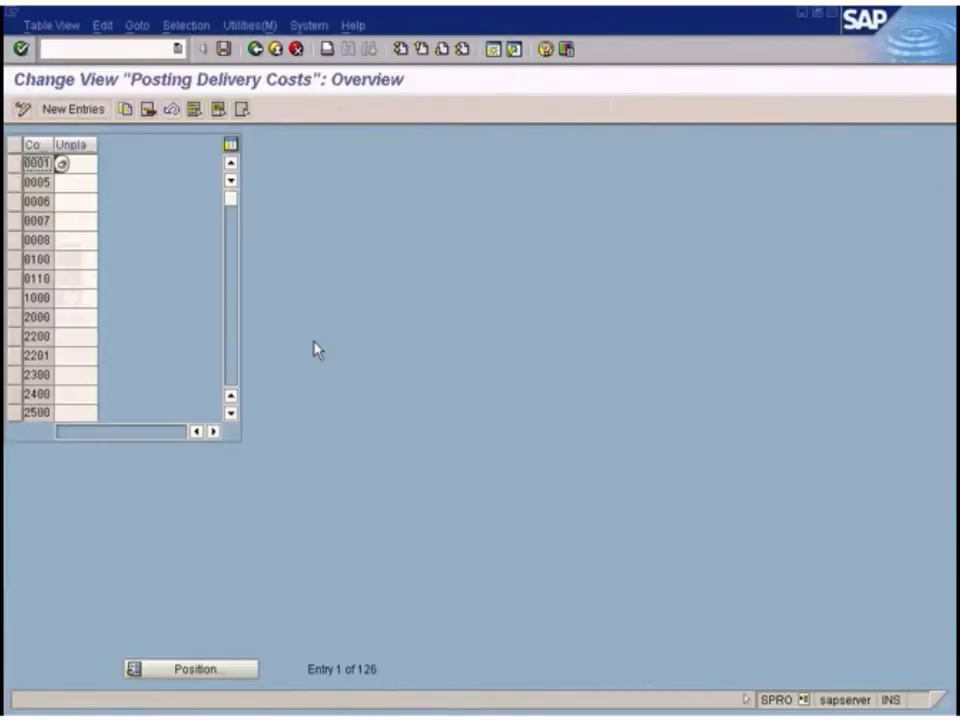
Position the Posting Delivery Costs list at company code SUN and widen the company code and unplanned delivery costs columns
{"action": "left_click", "coordinate": [225, 674]}
{"action": "type", "text": "sun"}
{"action": "key", "text": "Return"}
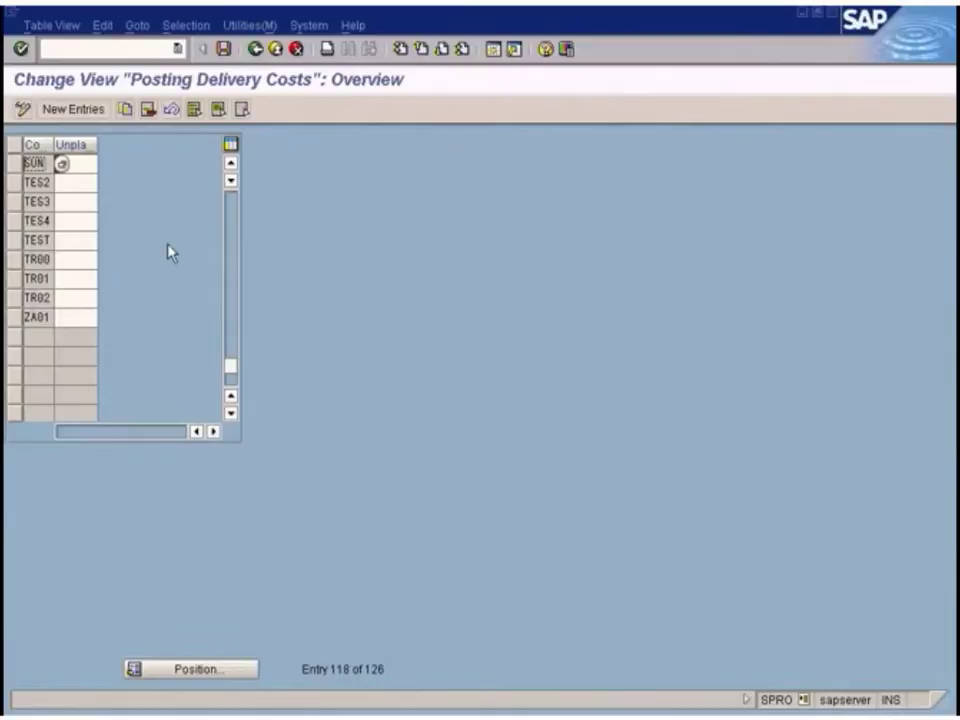
{"action": "double_click", "coordinate": [71, 166]}
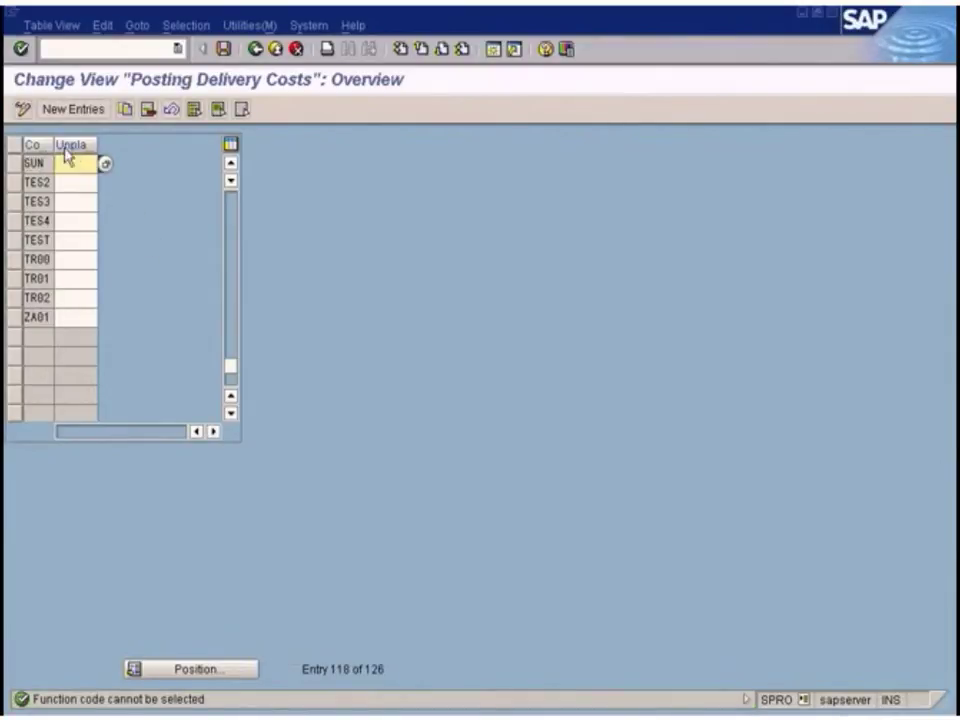
{"action": "double_click", "coordinate": [94, 145]}
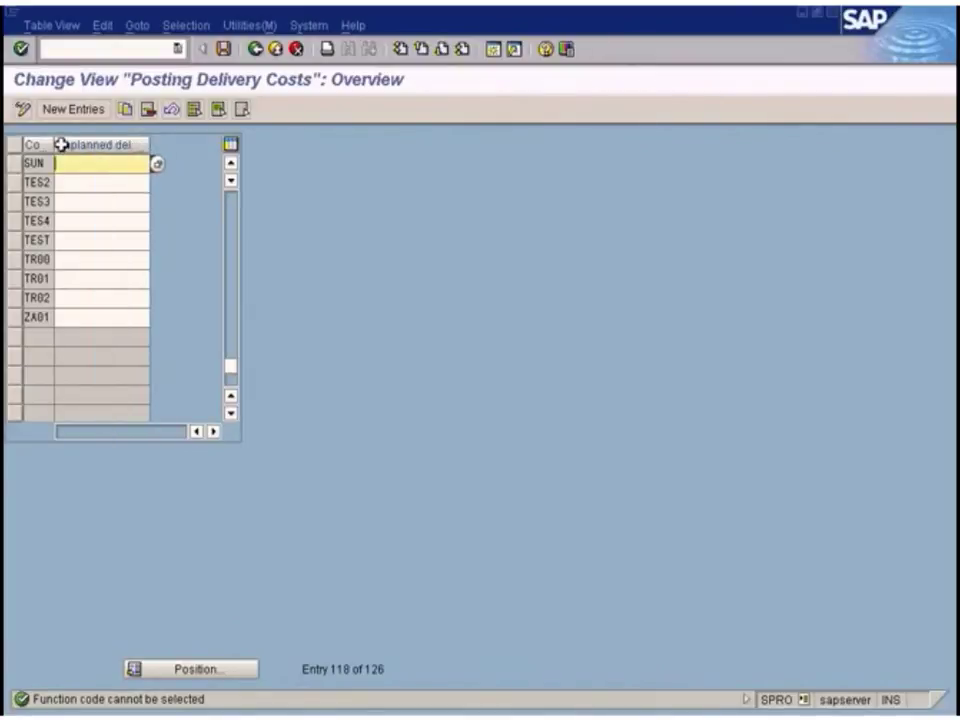
{"action": "left_click_drag", "start_coordinate": [55, 145], "coordinate": [93, 145]}
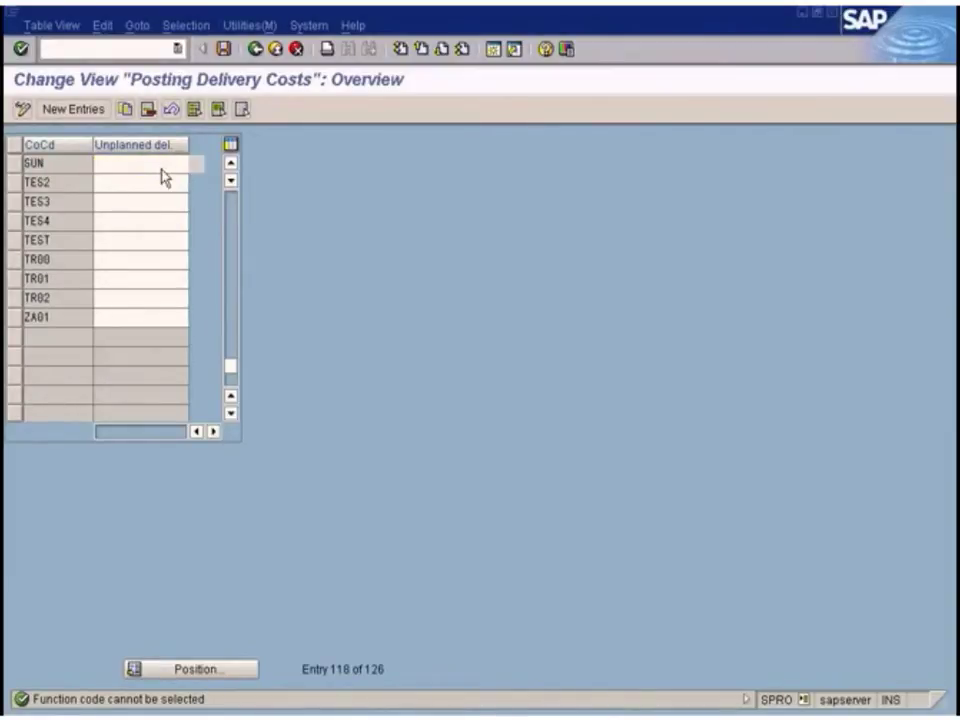
Look through the allowed unplanned delivery cost posting options for company code SUN without choosing one
{"action": "key", "text": "F4"}
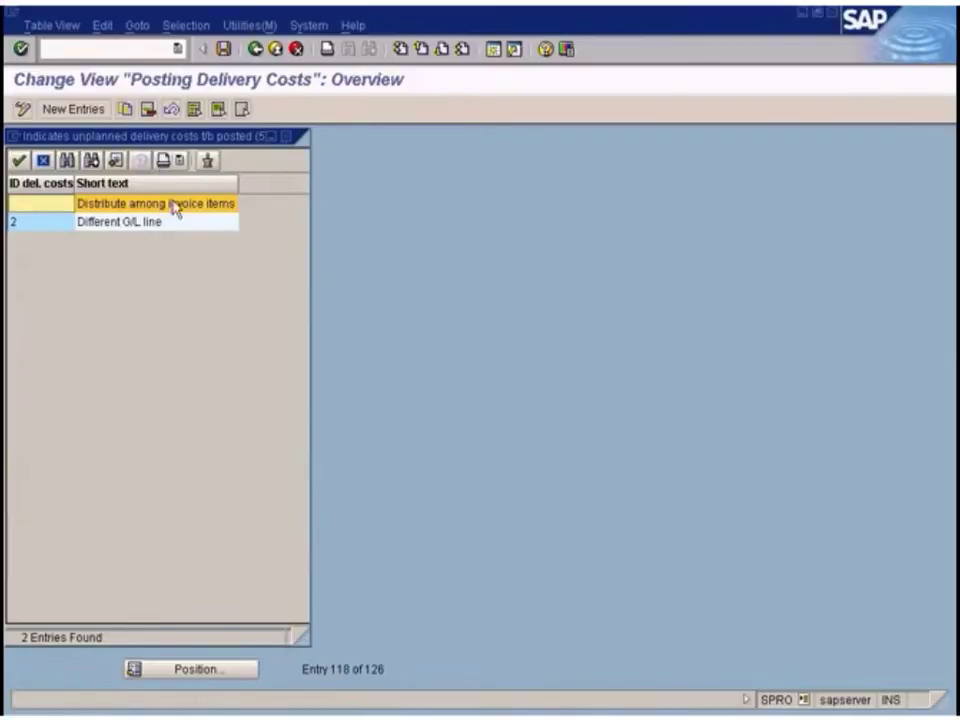
{"action": "left_click_drag", "start_coordinate": [210, 141], "coordinate": [512, 190]}
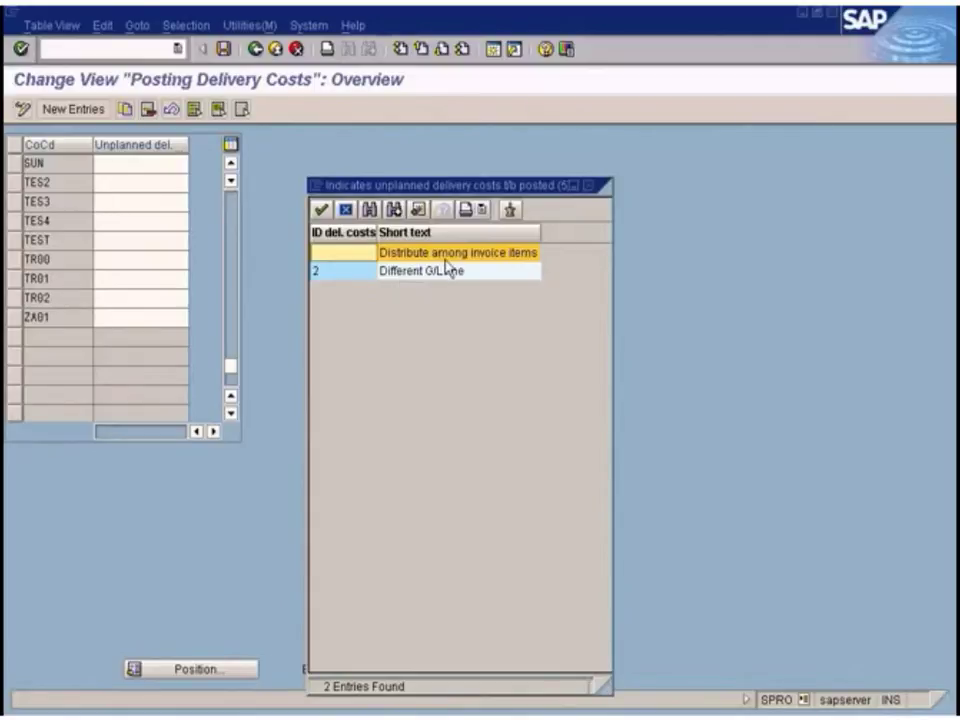
{"action": "left_click", "coordinate": [588, 185]}
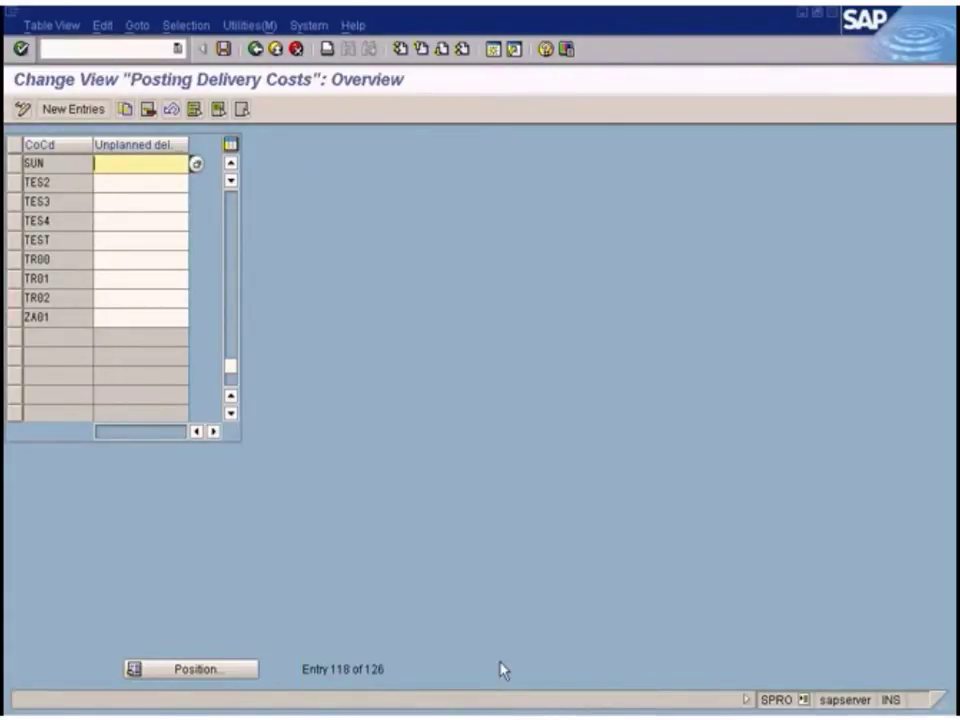
Switch to the Sample vendor invoice image in Paint to review its freight/delivery costs line
{"action": "left_click", "coordinate": [300, 714]}
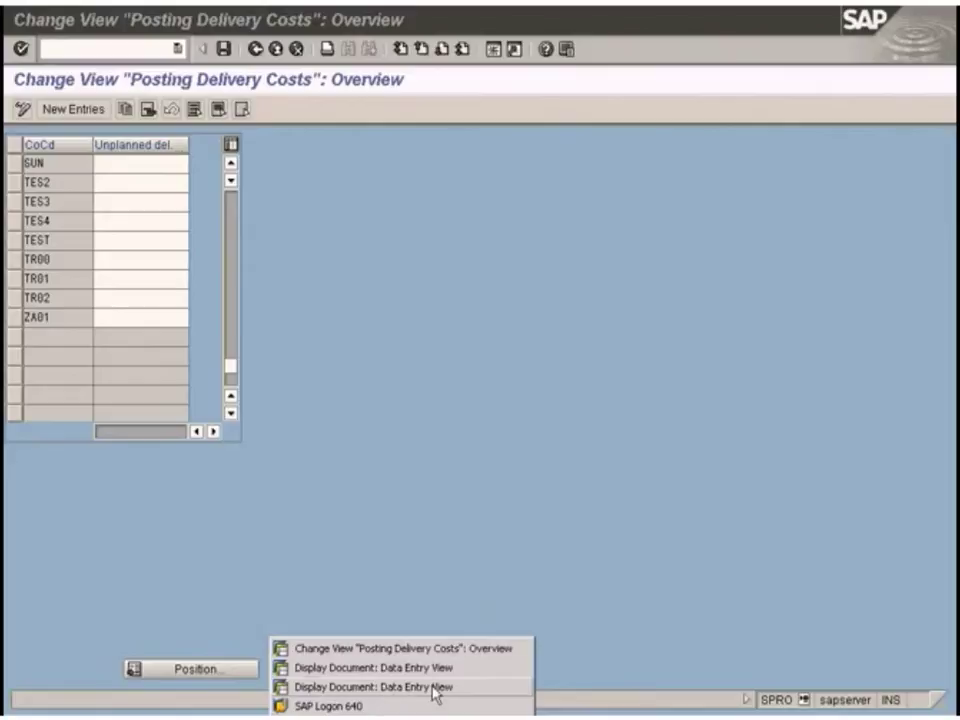
{"action": "left_click", "coordinate": [564, 711]}
{"action": "left_click", "coordinate": [564, 711]}
{"action": "left_click", "coordinate": [583, 687]}
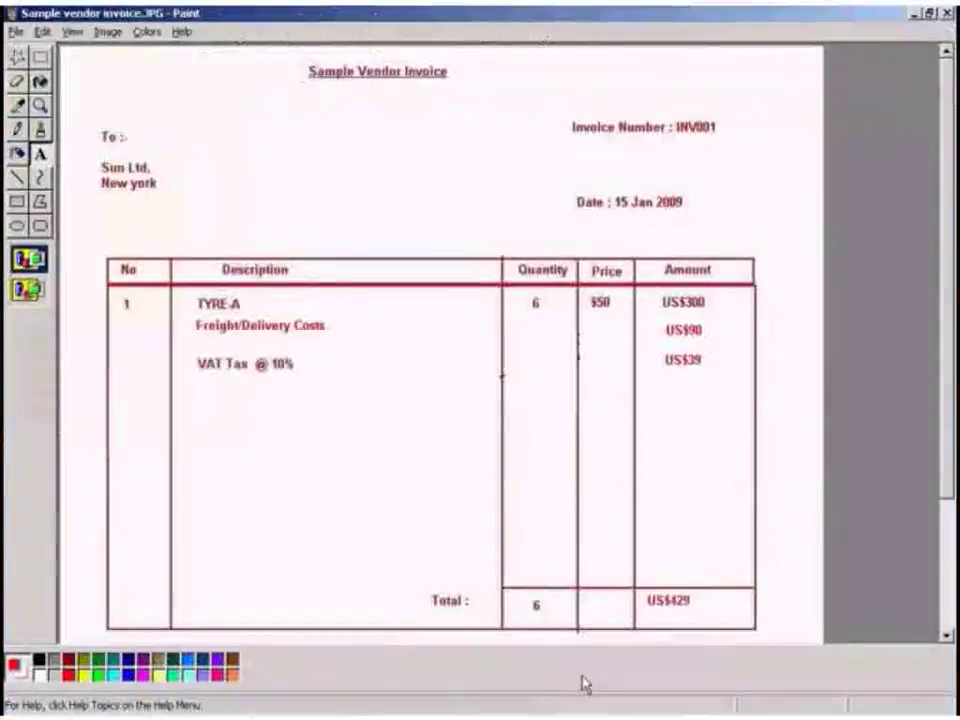
{"action": "left_click", "coordinate": [807, 420]}
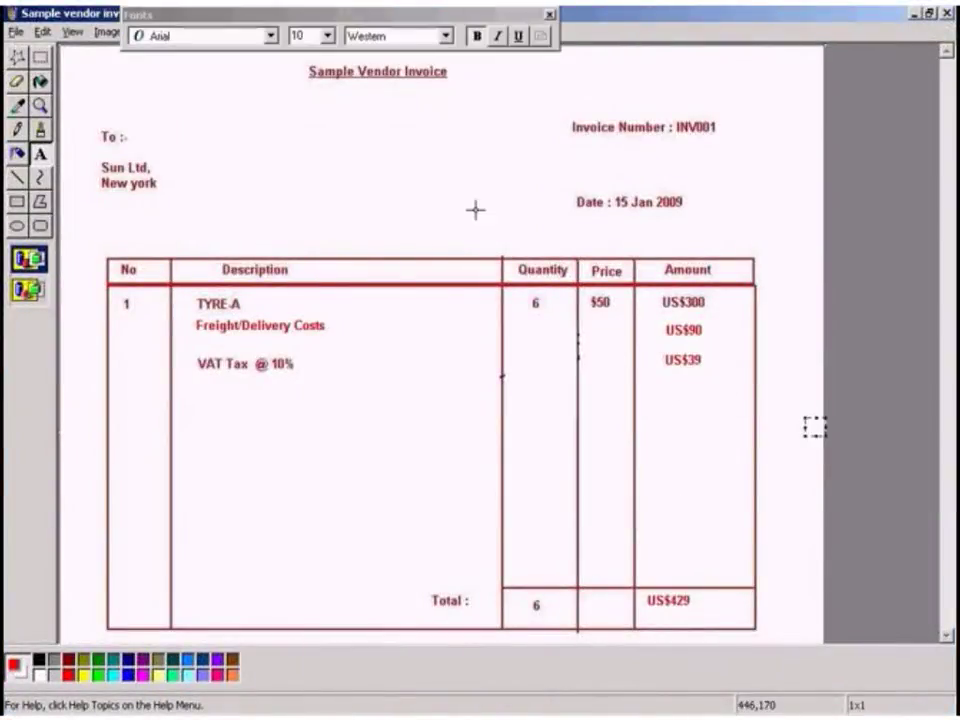
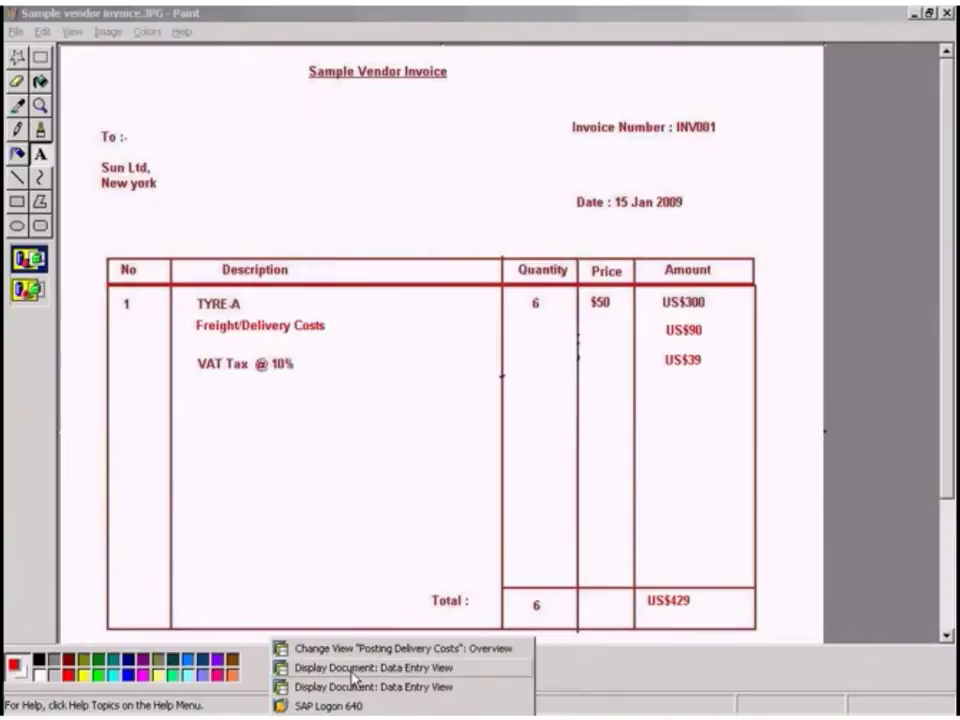
Replace the displayed accounting document with transaction ME21N, and mark the topic Unplanned Delivery Costs With Standard Price in the Word training outline
{"action": "left_click", "coordinate": [418, 674]}
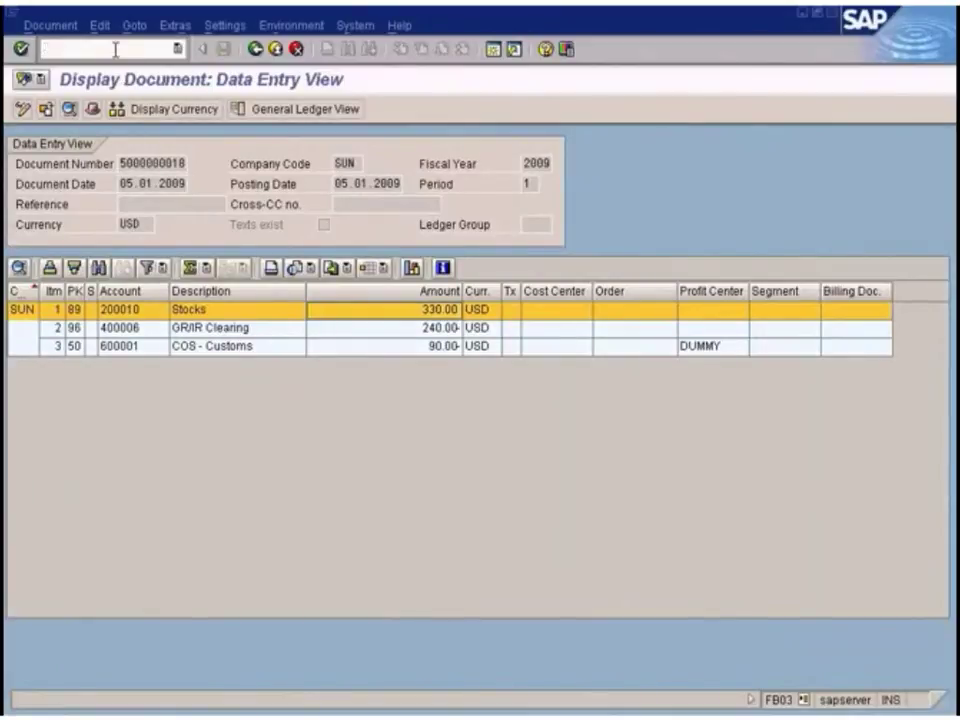
{"action": "key", "text": "Return"}
{"action": "key", "text": "alt+Tab"}
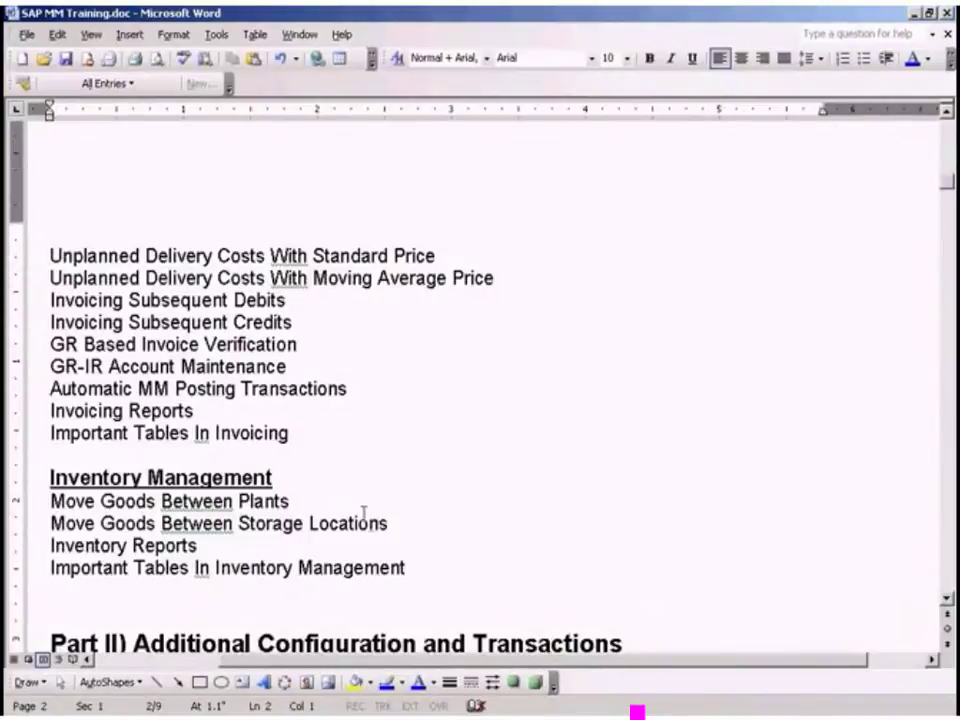
{"action": "left_click", "coordinate": [451, 255]}
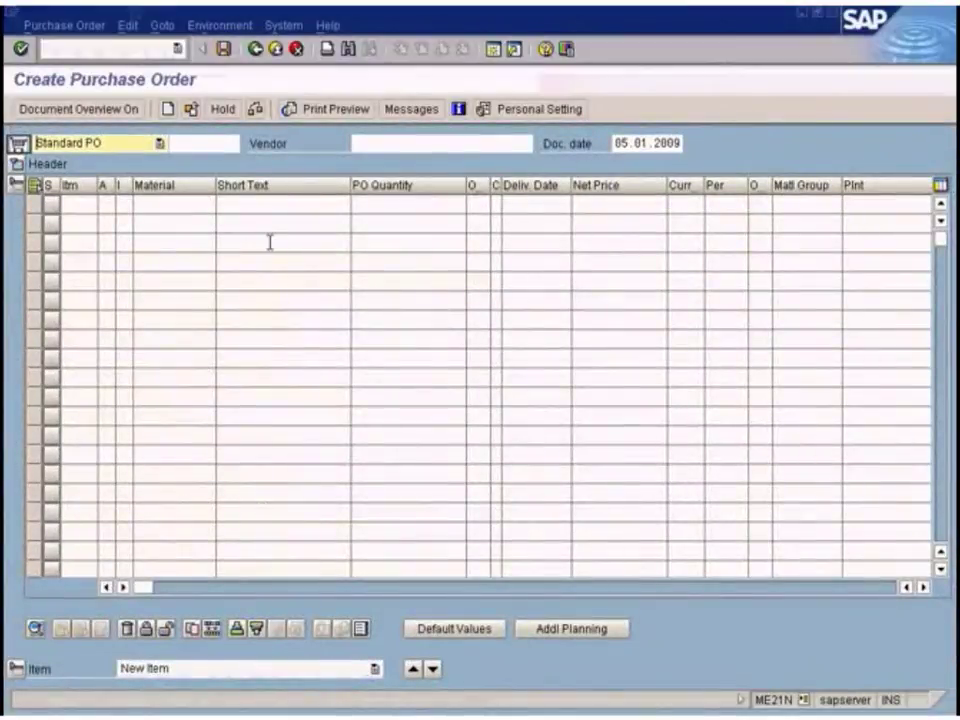
Find the earlier TYRE-A purchase order for company code SUN by its document number and copy it into the new standard purchase order
{"action": "left_click", "coordinate": [78, 109]}
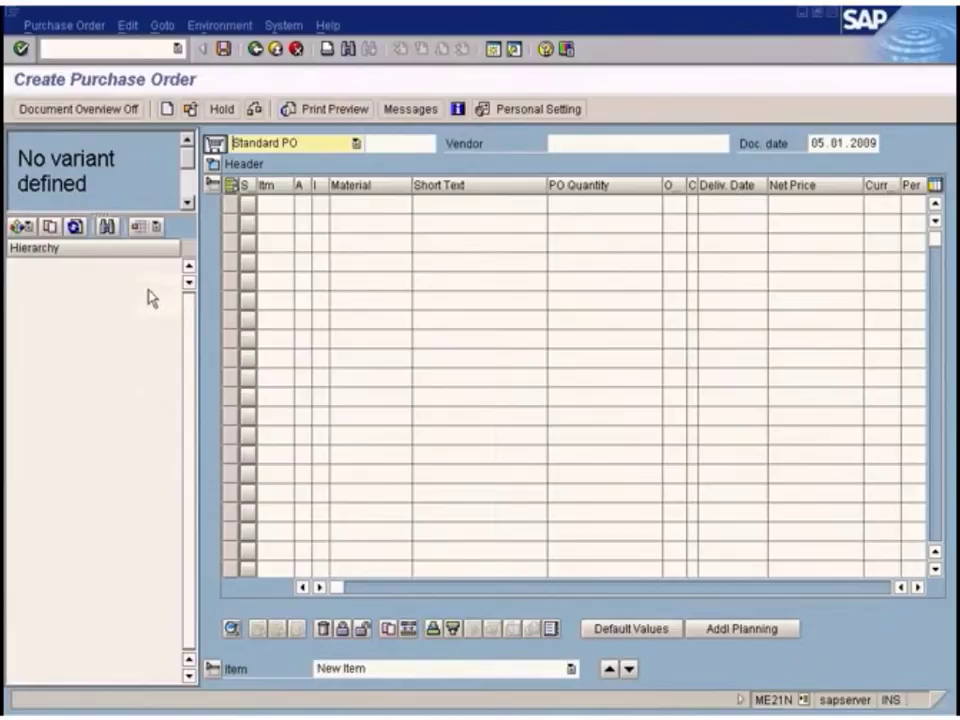
{"action": "left_click", "coordinate": [22, 226]}
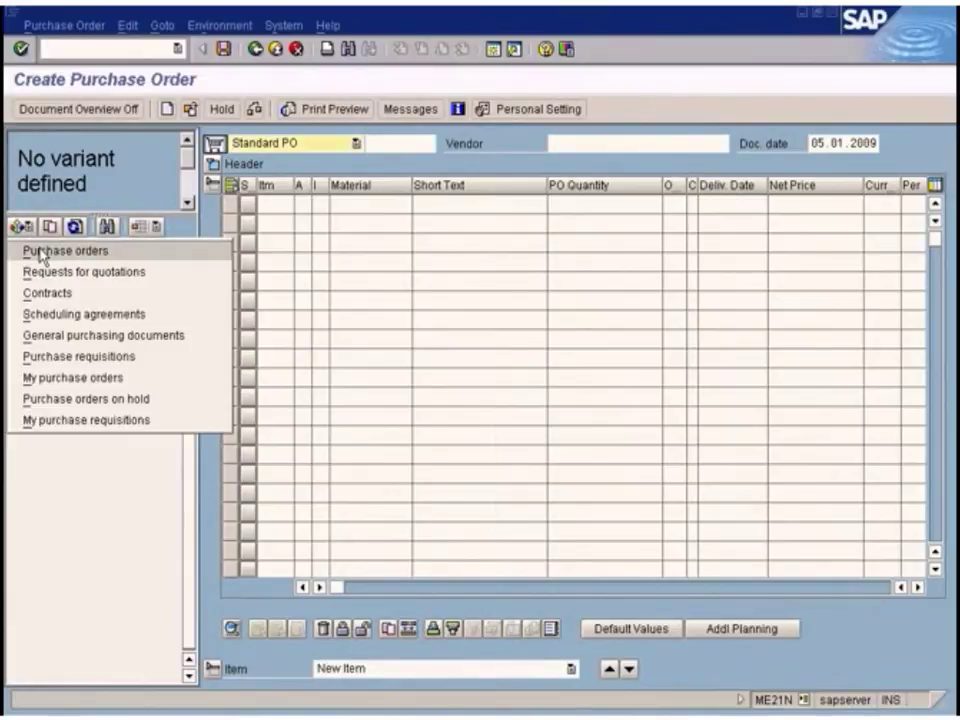
{"action": "left_click", "coordinate": [40, 253]}
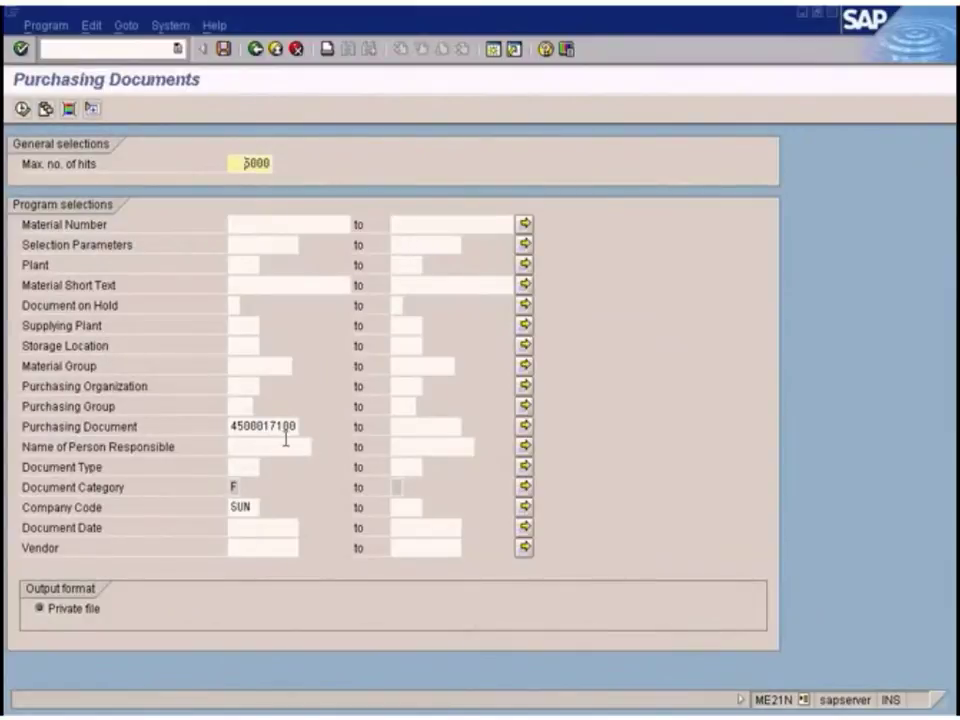
{"action": "left_click", "coordinate": [286, 436]}
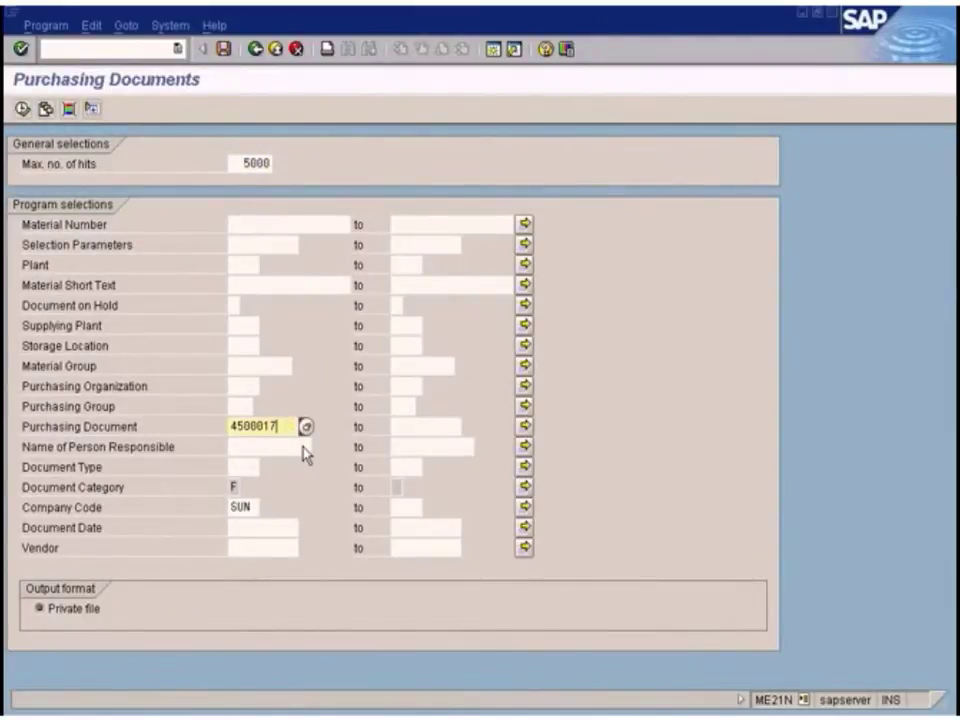
{"action": "left_click", "coordinate": [21, 109]}
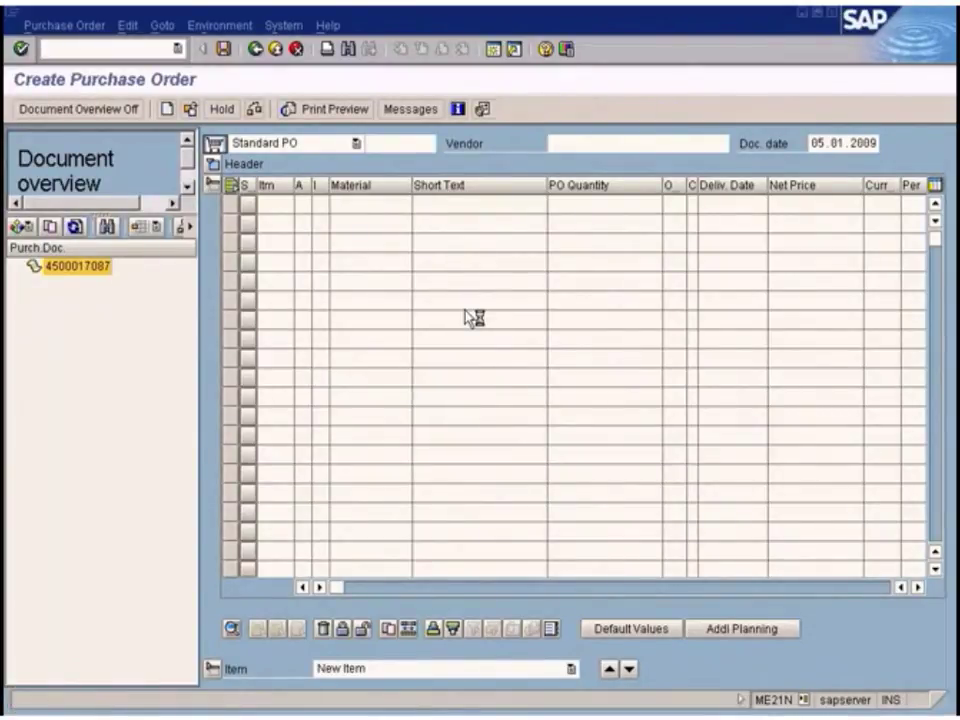
{"action": "left_click", "coordinate": [621, 204]}
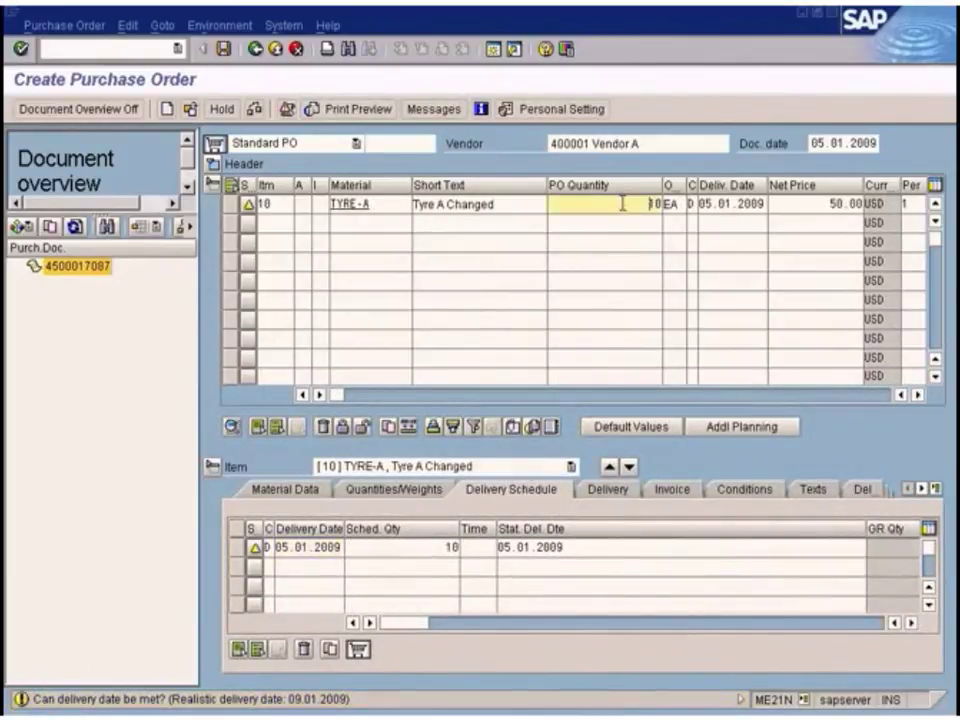
Check the Word topic and the TYRE-A item's pricing conditions for planned delivery costs, and save the purchase order
{"action": "key", "text": "alt+Tab"}
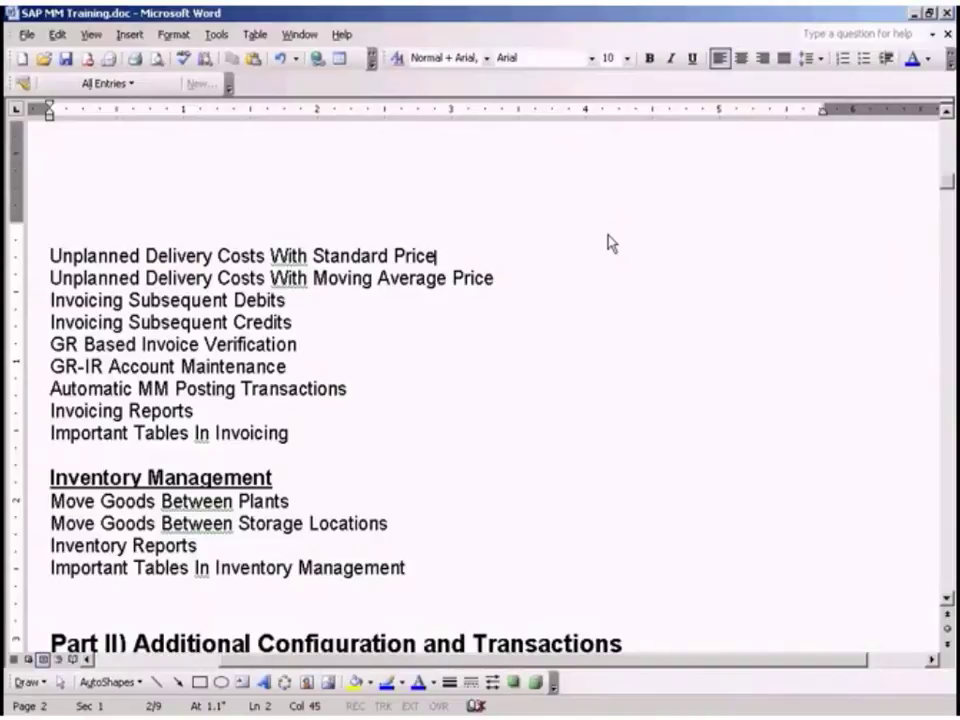
{"action": "key", "text": "alt+Tab"}
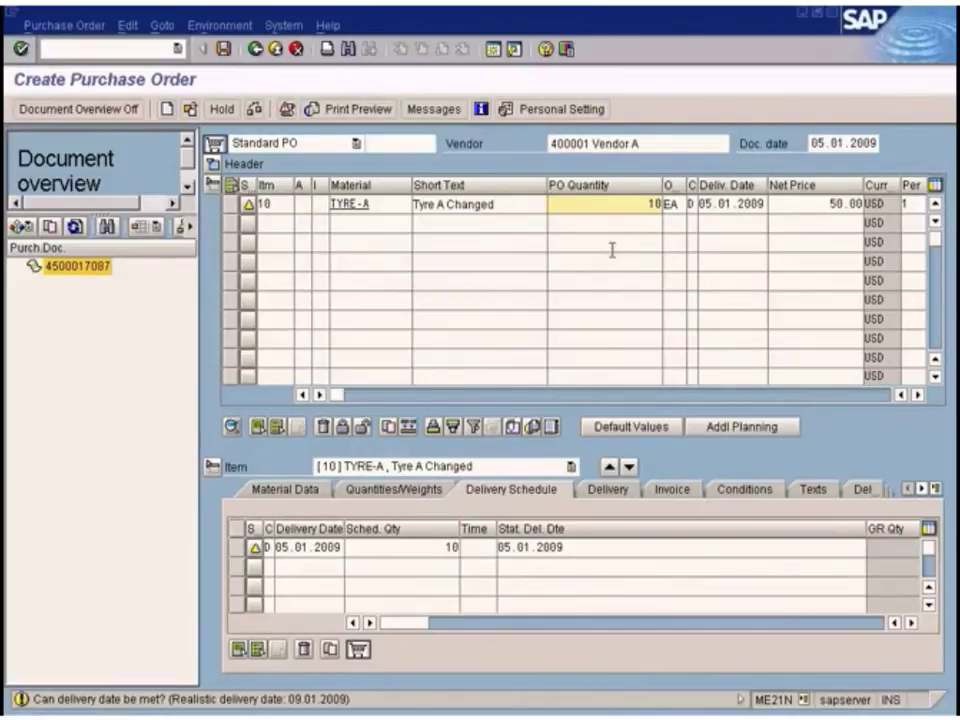
{"action": "left_click", "coordinate": [744, 490]}
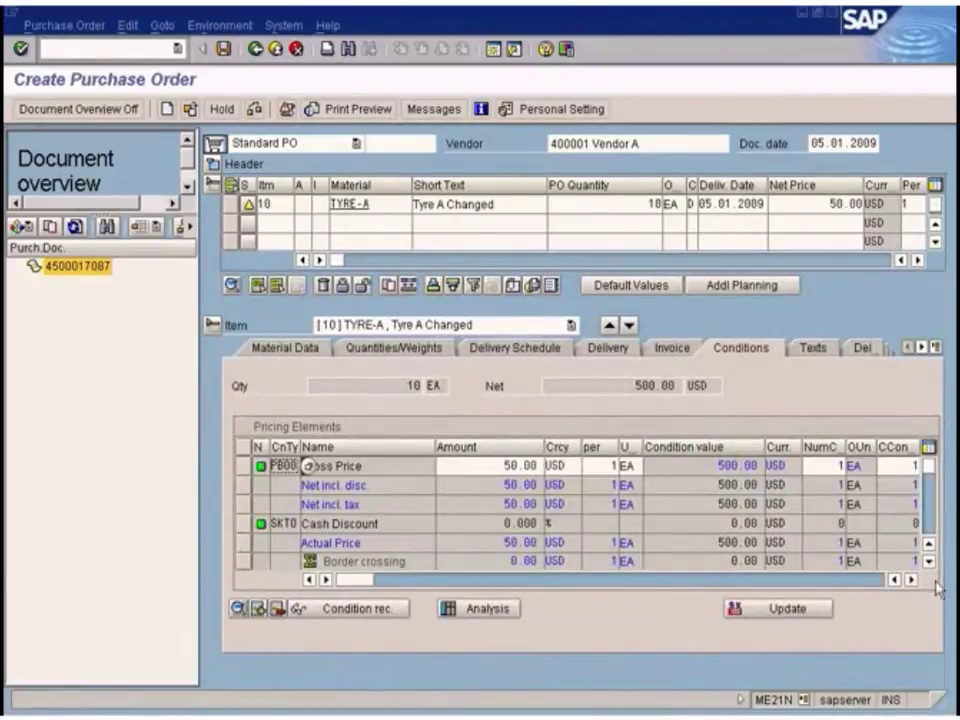
{"action": "left_click", "coordinate": [929, 561]}
{"action": "left_click", "coordinate": [929, 561]}
{"action": "left_click", "coordinate": [929, 561]}
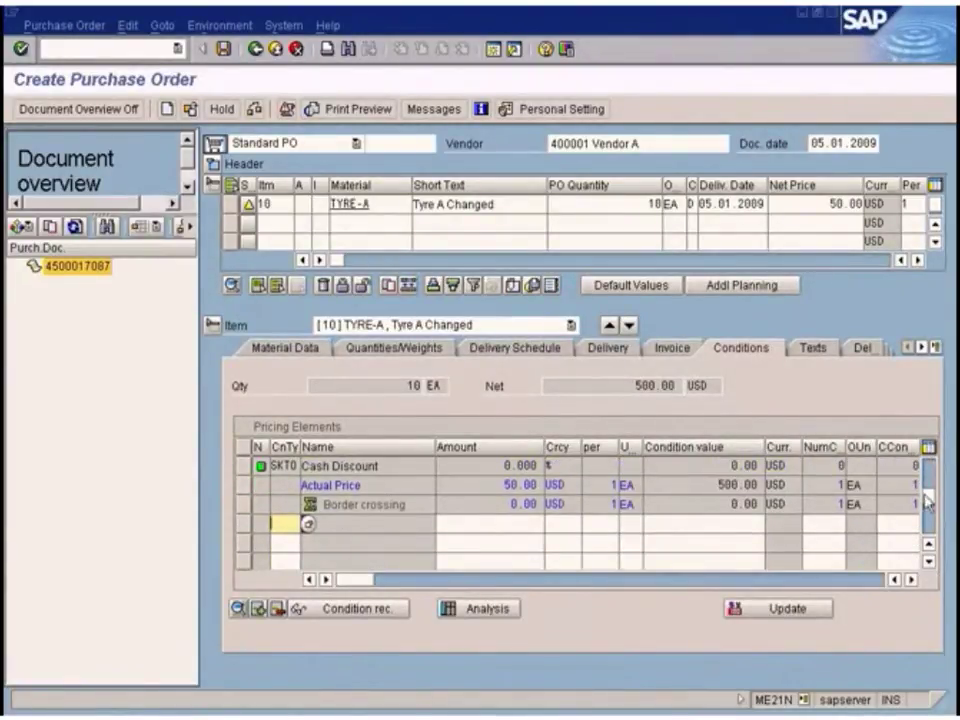
{"action": "key", "text": "Return"}
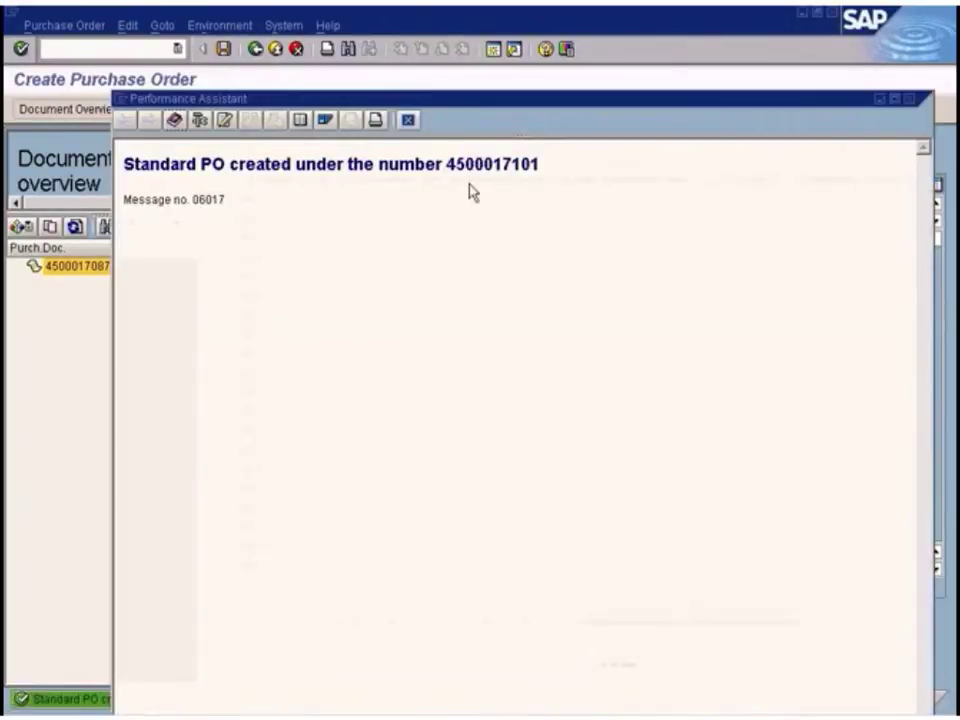
Copy the new purchase order's number and load that order into a goods receipt with transaction MIGO
{"action": "double_click", "coordinate": [491, 165]}
{"action": "key", "text": "ctrl+c"}
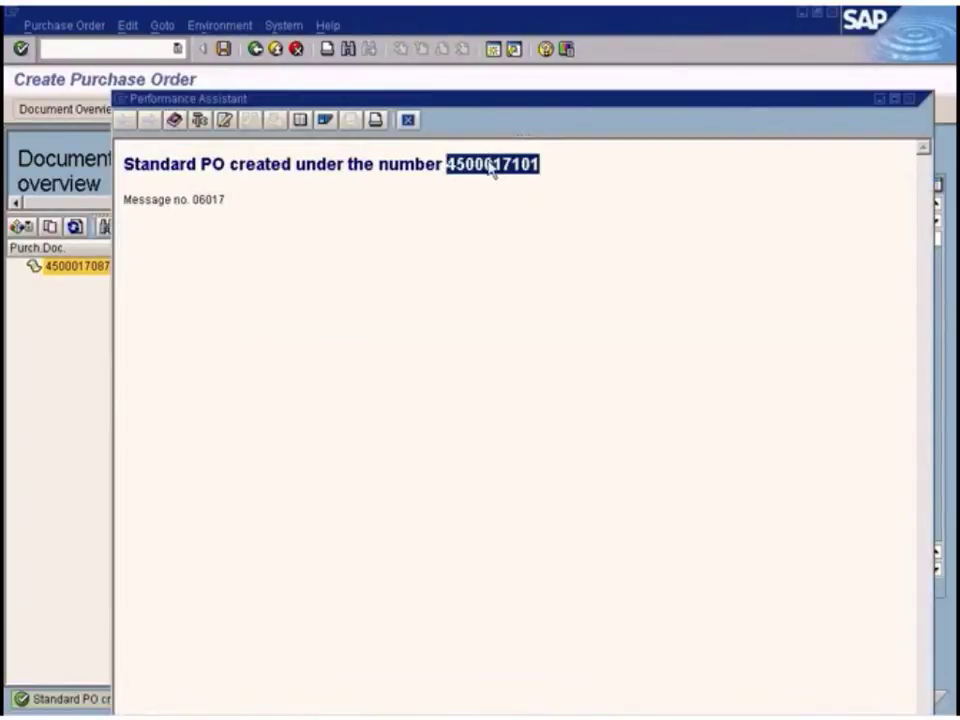
{"action": "left_click", "coordinate": [408, 120]}
{"action": "type", "text": "/nmigo"}
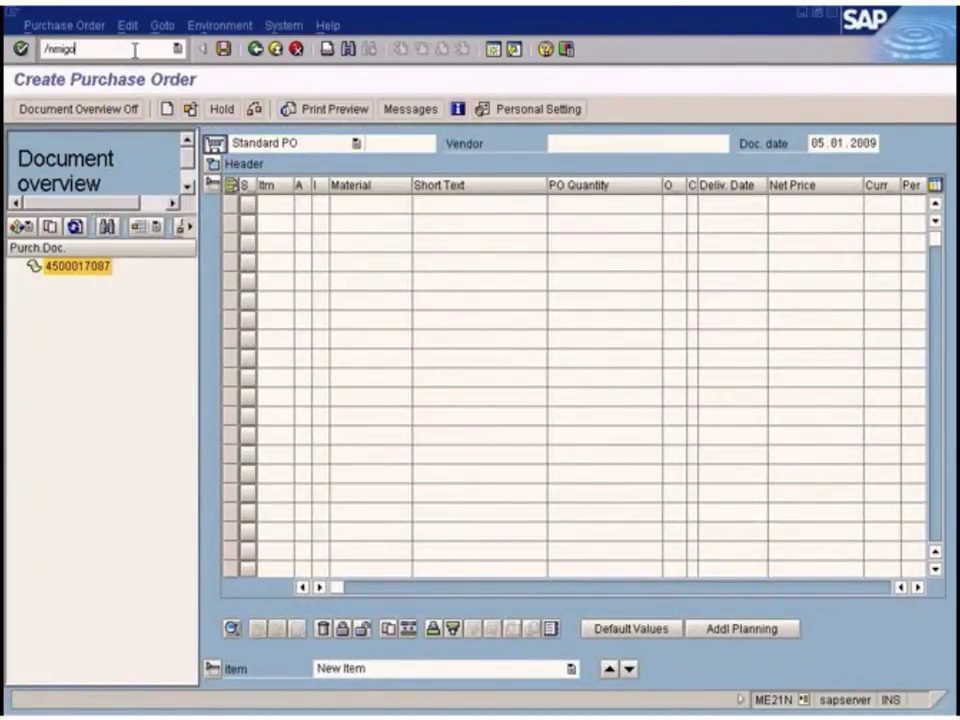
{"action": "key", "text": "Return"}
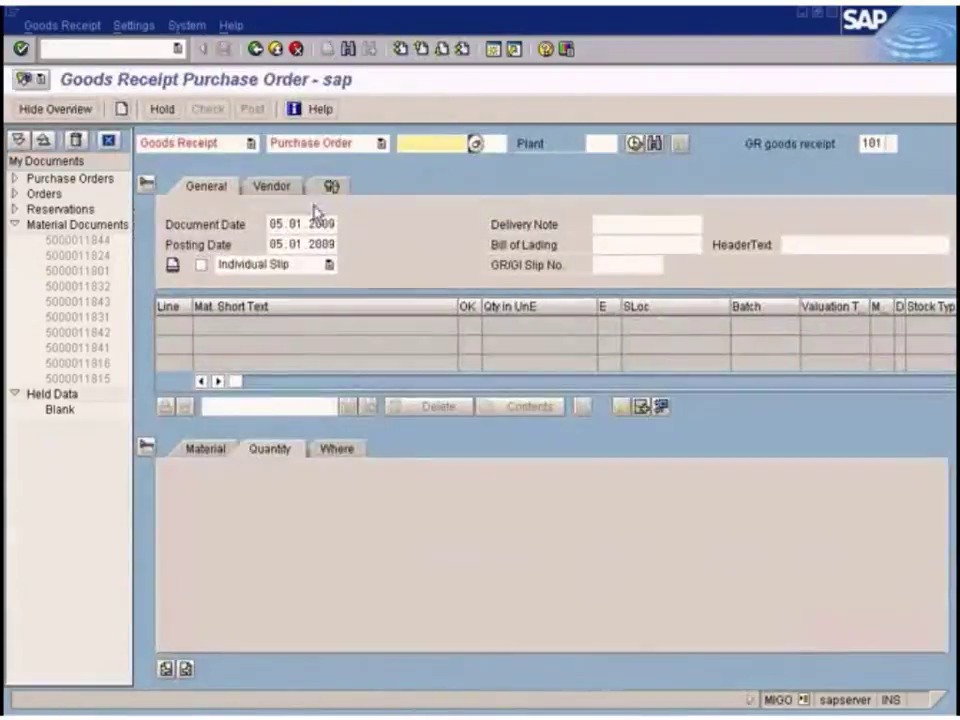
{"action": "key", "text": "ctrl+v"}
{"action": "key", "text": "Return"}
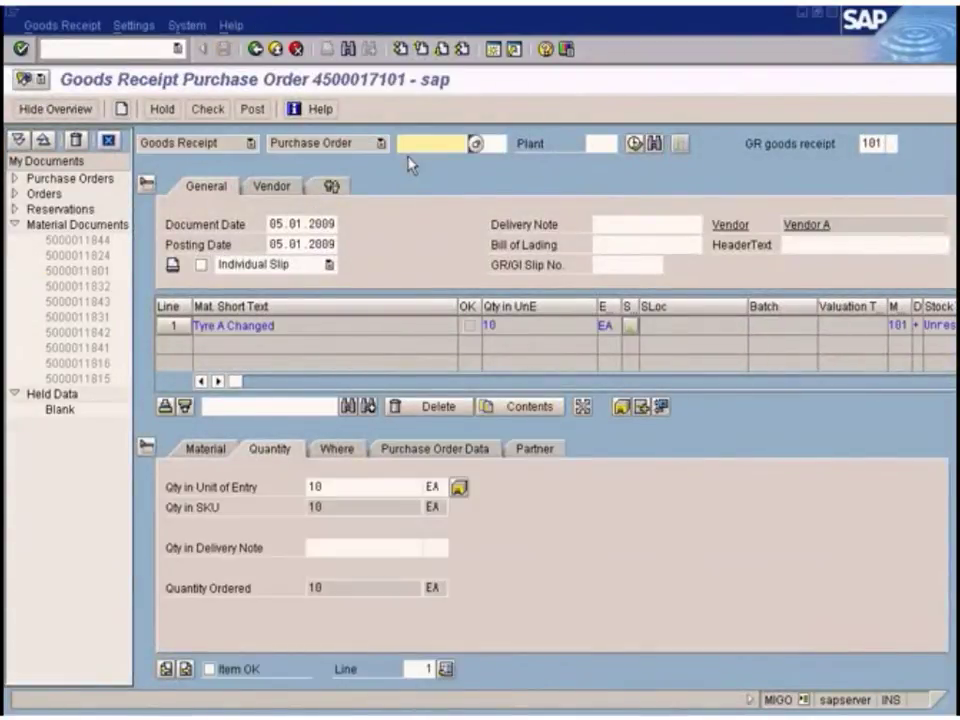
Mark the Tyre A Changed item as OK, set its storage location to WH1, and post the goods receipt
{"action": "left_click", "coordinate": [210, 670]}
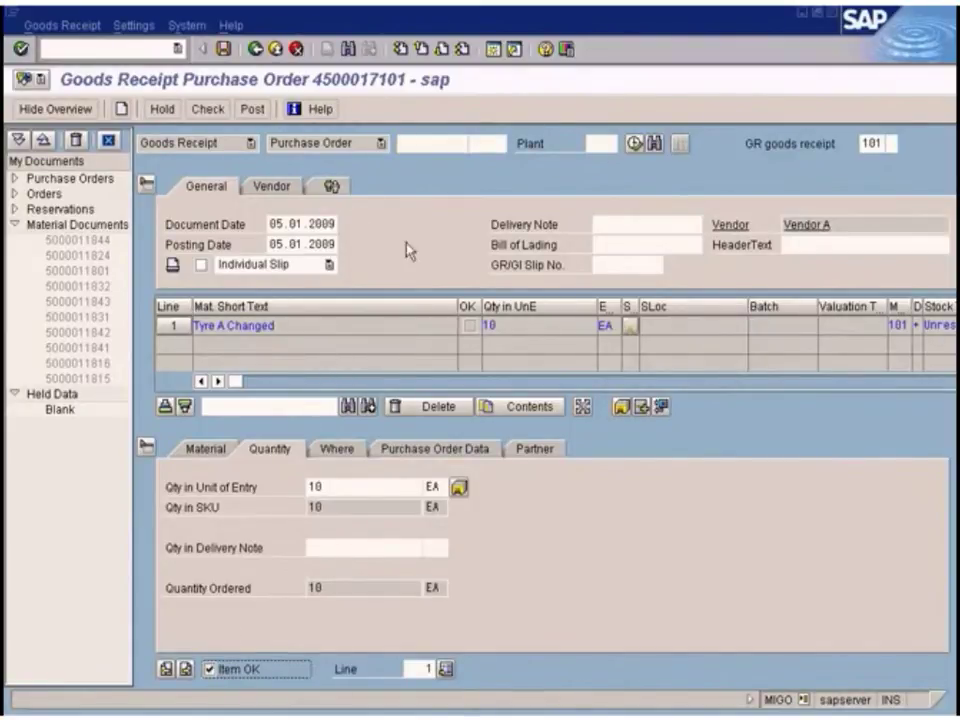
{"action": "left_click", "coordinate": [250, 112]}
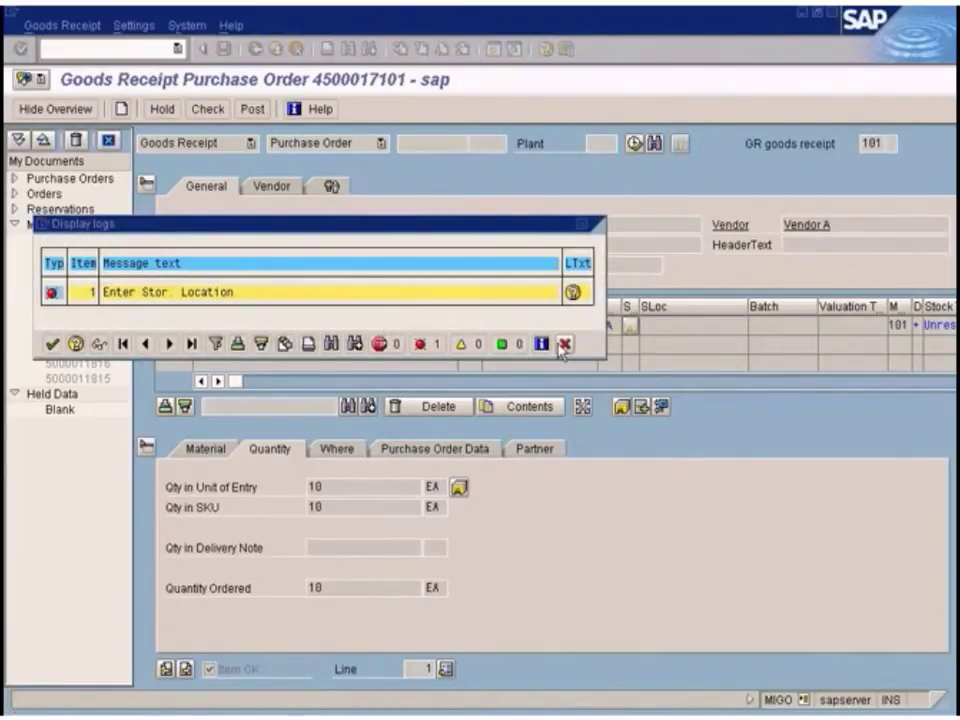
{"action": "left_click", "coordinate": [564, 344]}
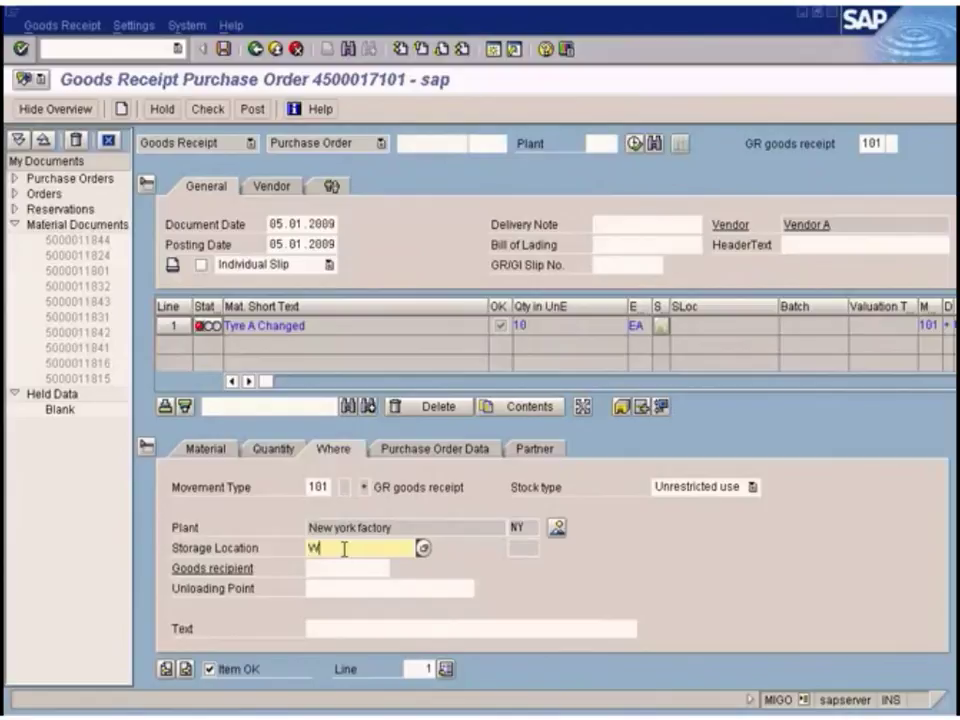
{"action": "left_click", "coordinate": [253, 109]}
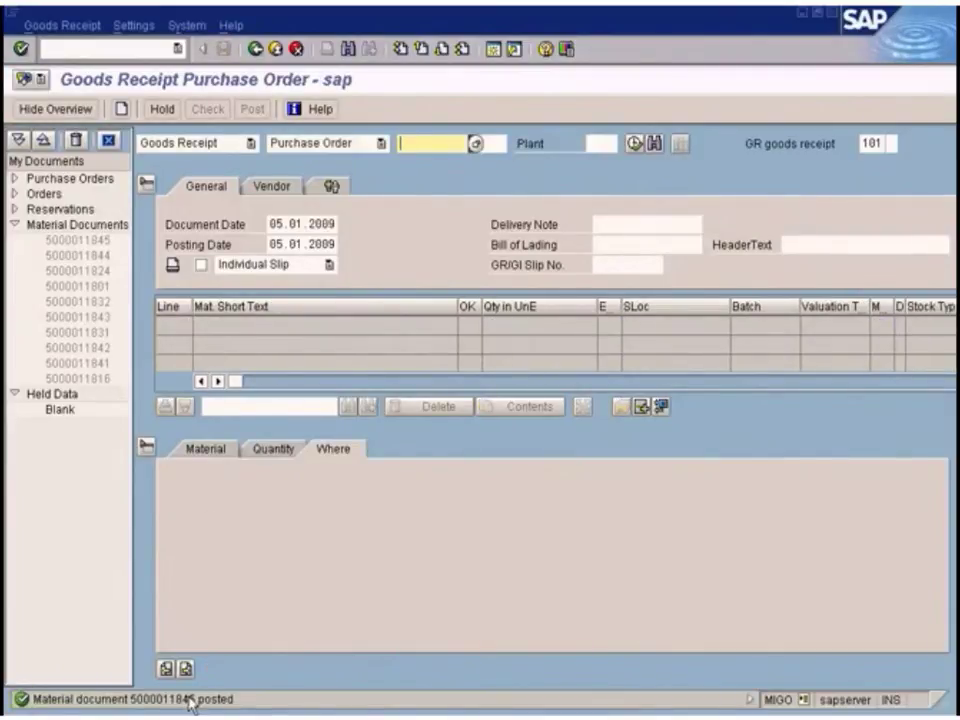
Copy the posted material document's number and display that document for 2009 with transaction MB03
{"action": "double_click", "coordinate": [190, 700]}
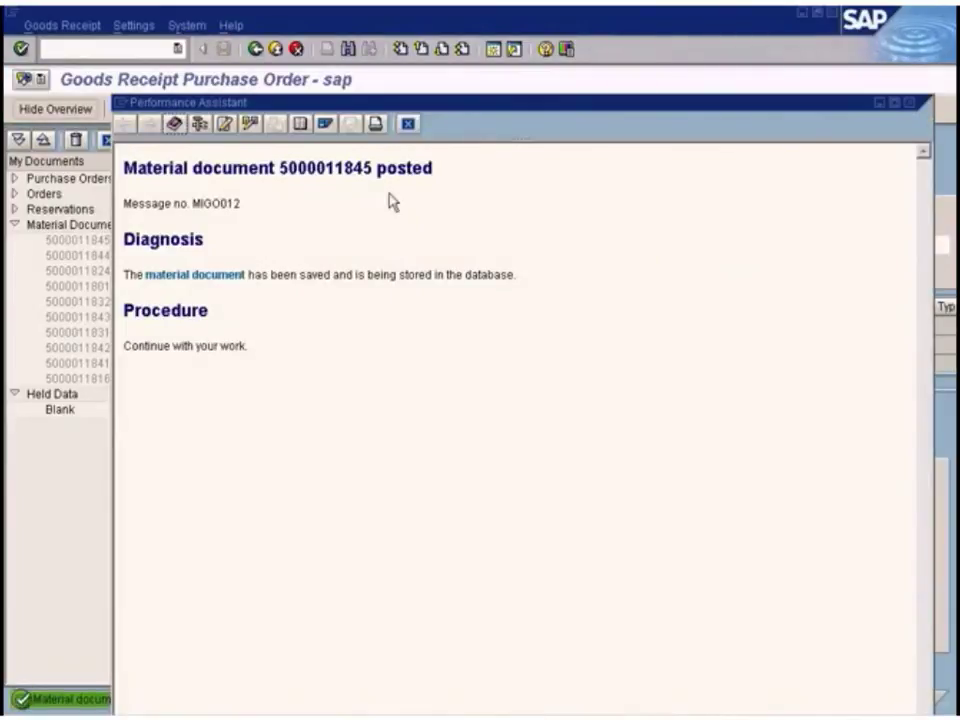
{"action": "double_click", "coordinate": [368, 170]}
{"action": "key", "text": "ctrl+c"}
{"action": "left_click", "coordinate": [408, 124]}
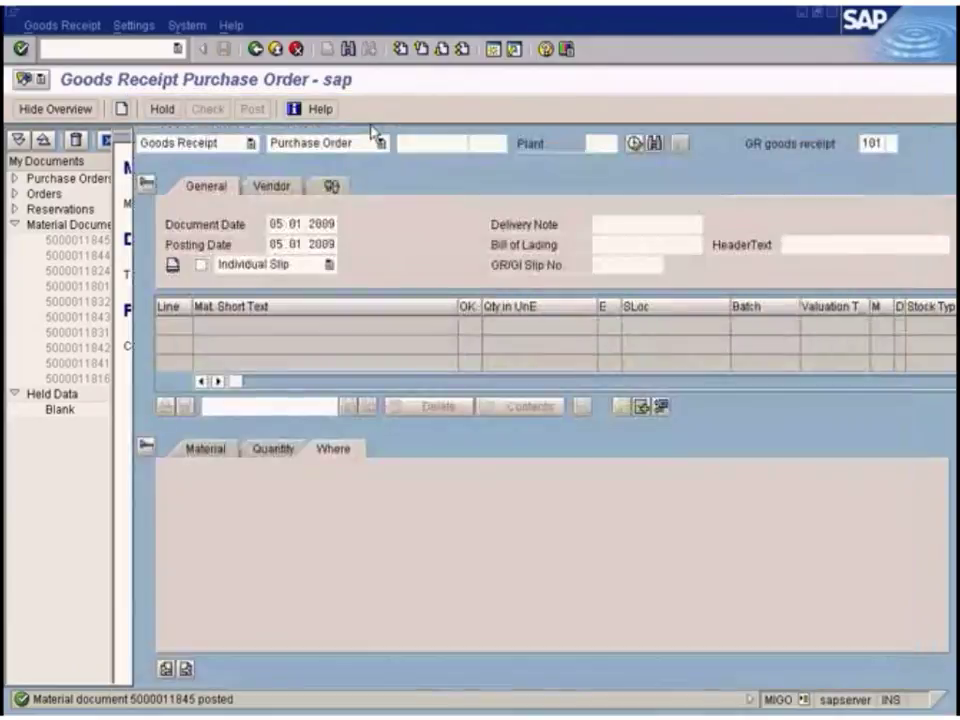
{"action": "left_click", "coordinate": [150, 47]}
{"action": "type", "text": "/nmb03"}
{"action": "key", "text": "Return"}
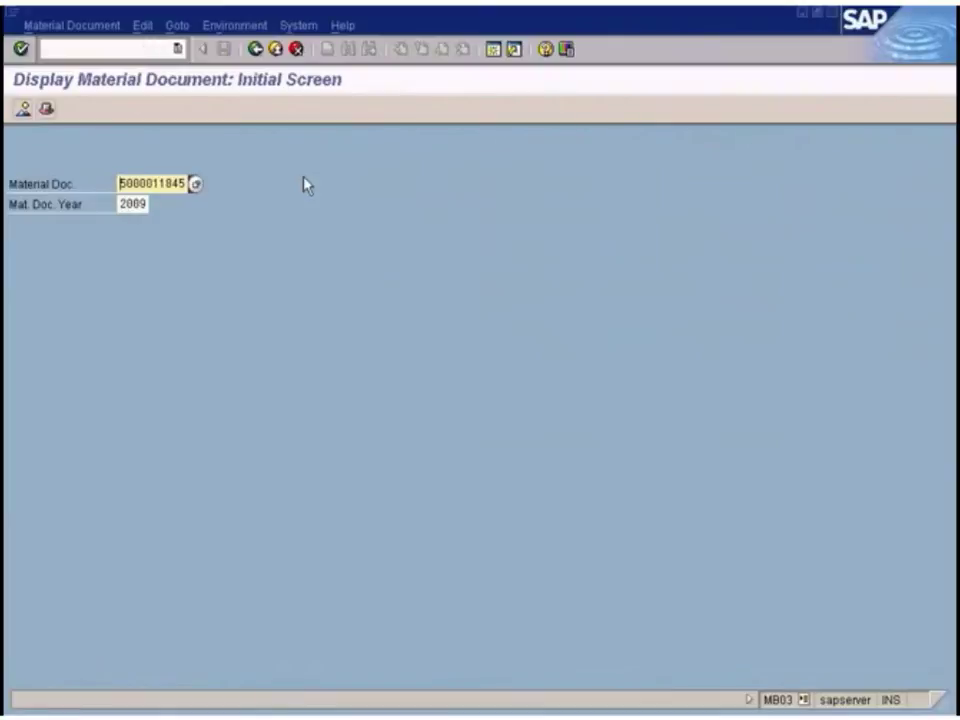
{"action": "key", "text": "Return"}
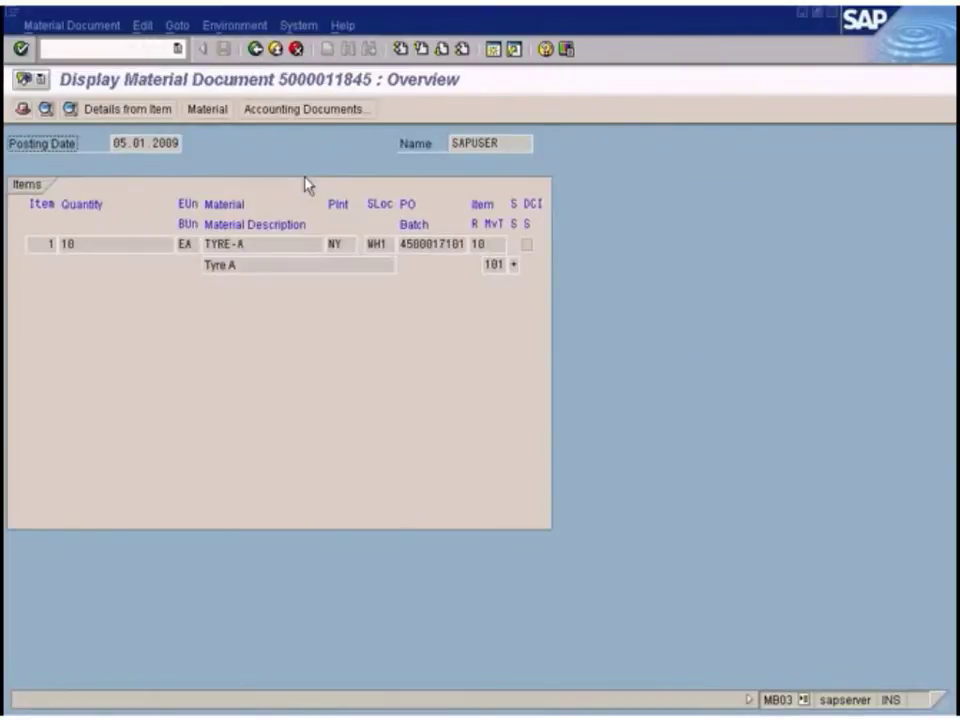
Display the goods receipt's accounting document and examine its stock, GR/IR clearing and price difference postings
{"action": "left_click", "coordinate": [294, 113]}
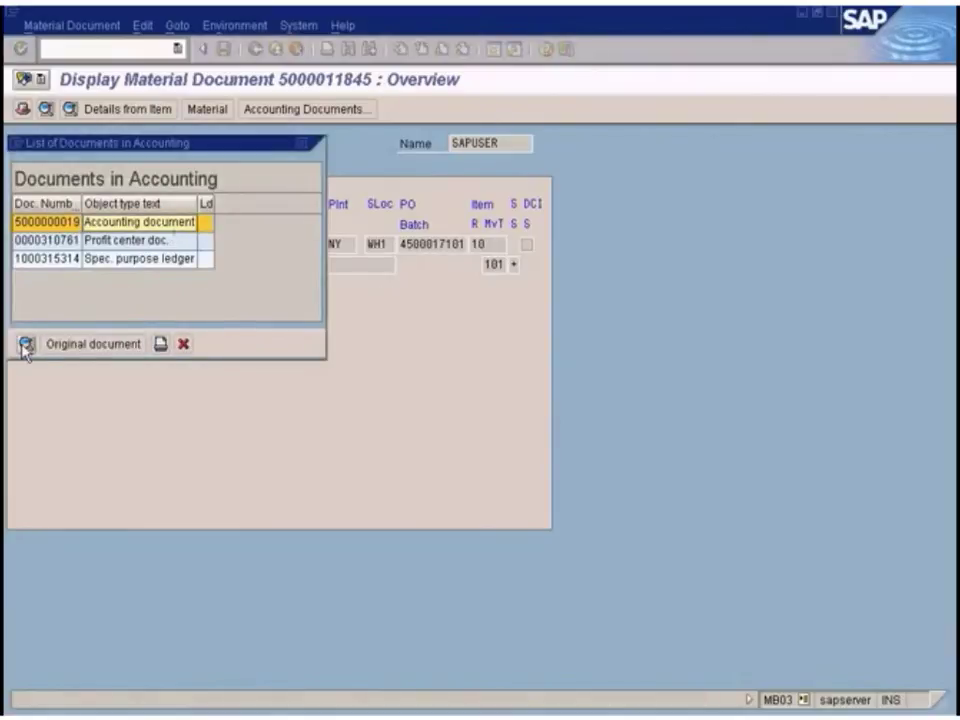
{"action": "left_click", "coordinate": [25, 344]}
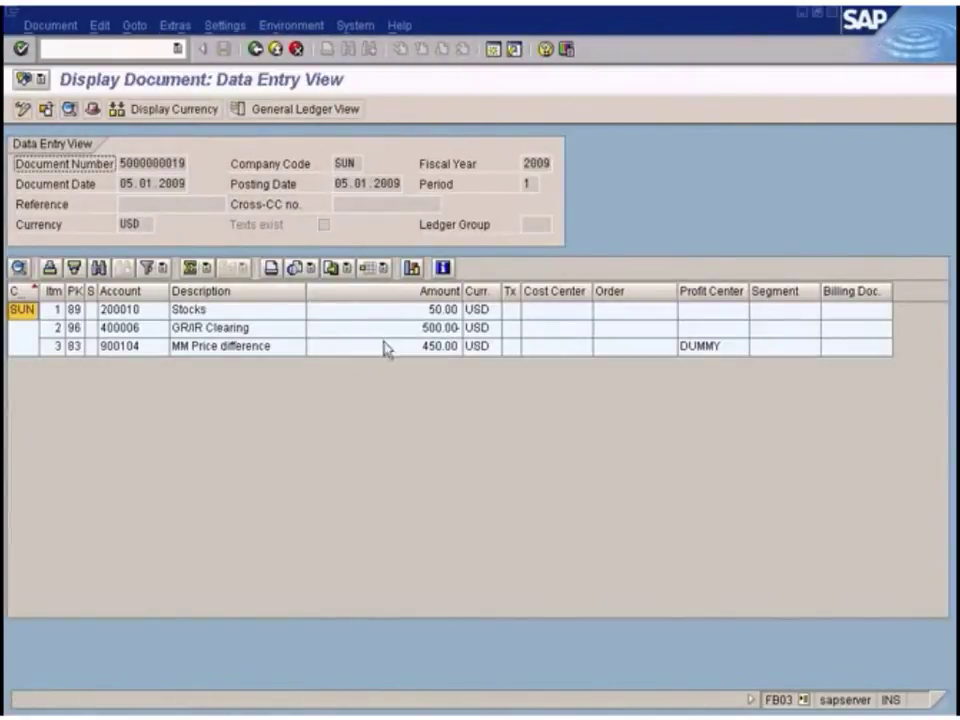
{"action": "left_click", "coordinate": [386, 333]}
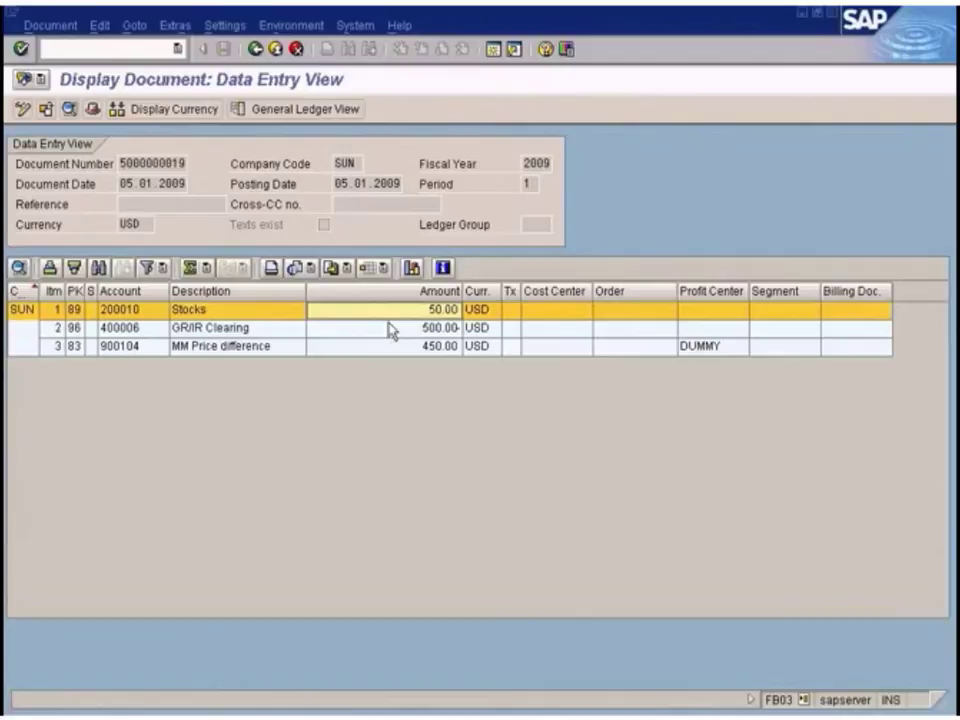
{"action": "left_click", "coordinate": [391, 317]}
{"action": "left_click", "coordinate": [255, 50]}
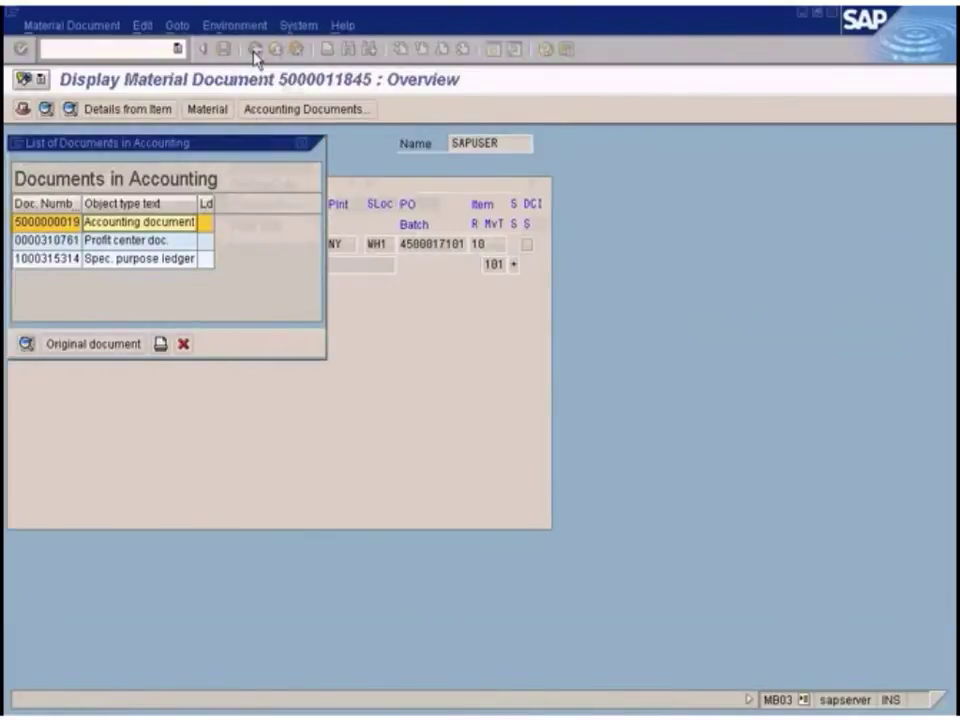
Close the list of accounting documents and start entering an incoming invoice with transaction MIRO
{"action": "left_click", "coordinate": [186, 343]}
{"action": "left_click", "coordinate": [140, 48]}
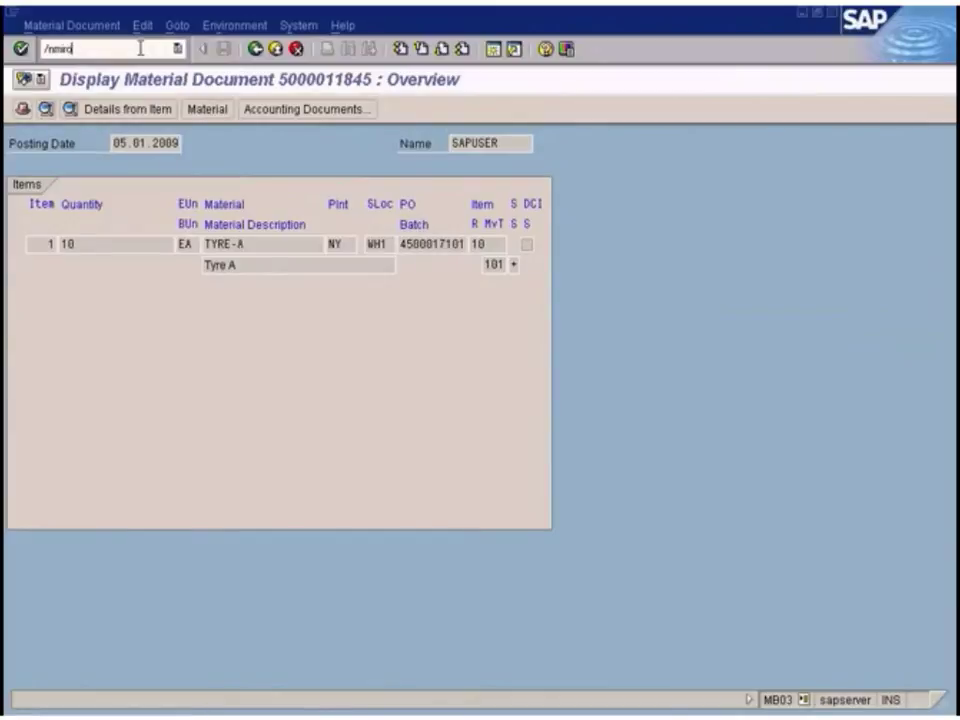
{"action": "key", "text": "Return"}
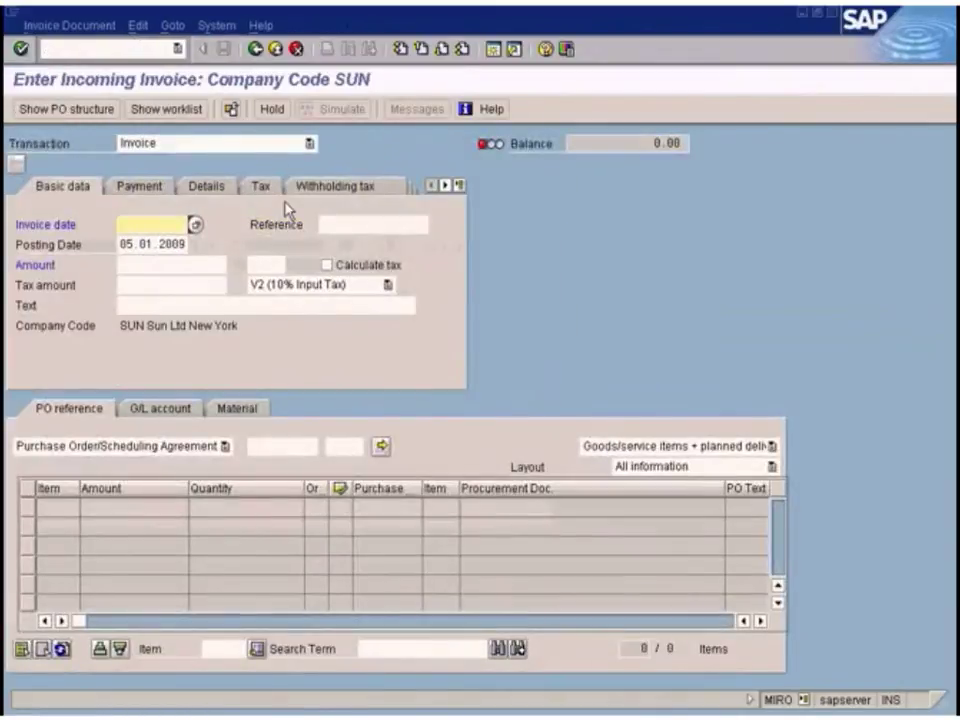
{"action": "left_click", "coordinate": [283, 447]}
{"action": "key", "text": "ctrl+v"}
{"action": "key", "text": "shift+Home"}
{"action": "key", "text": "Delete"}
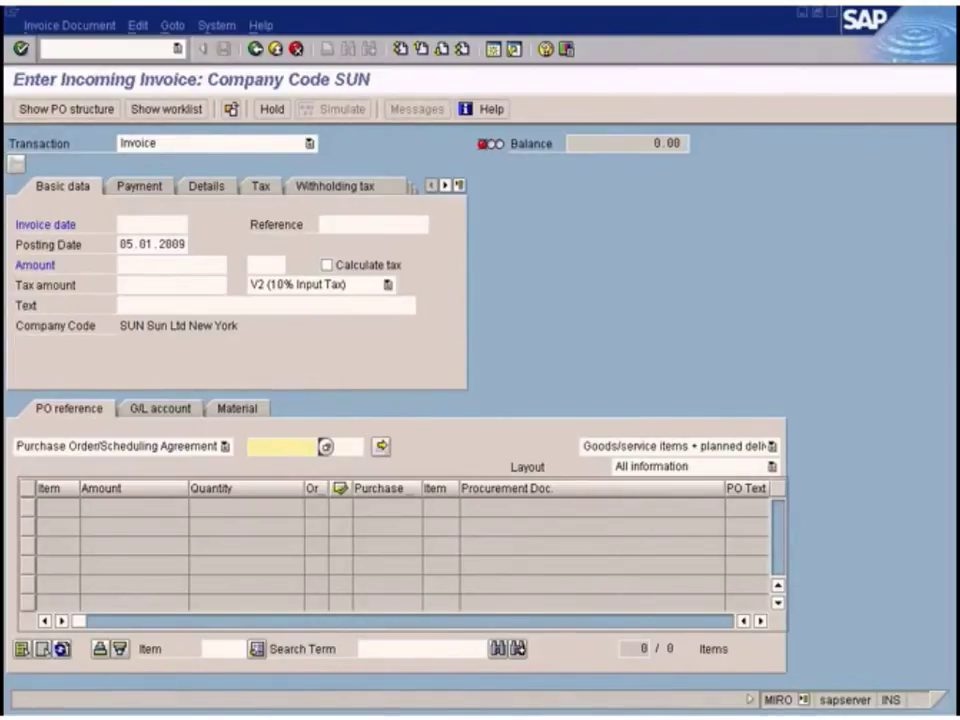
Switch to the SAP session showing the other accounting document and open the purchase order display with transaction ME23N
{"action": "left_click", "coordinate": [386, 688]}
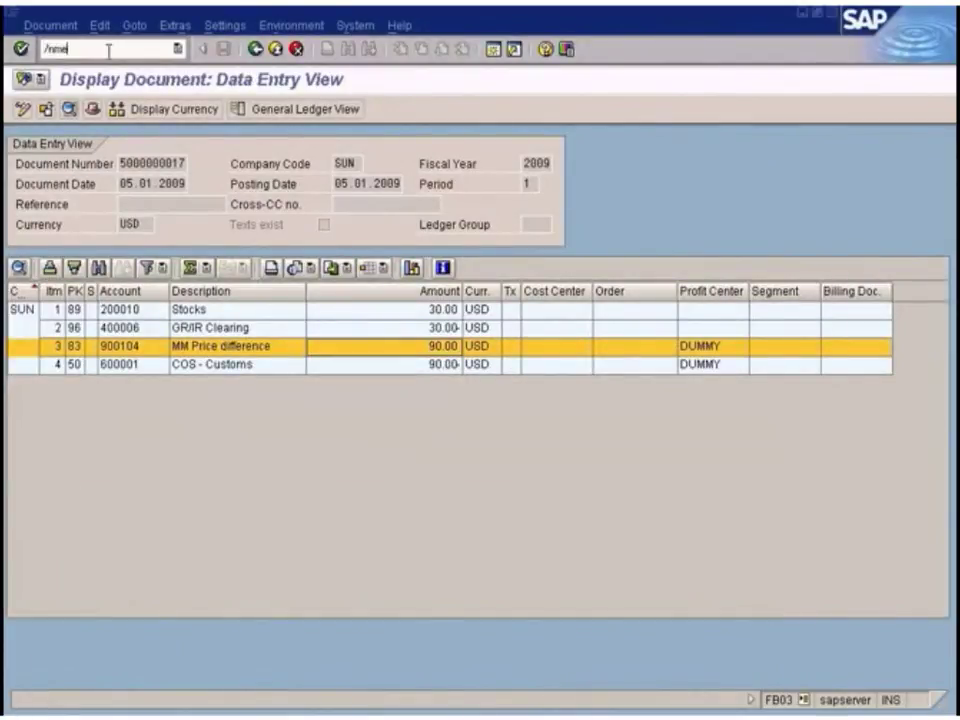
{"action": "left_click", "coordinate": [108, 50]}
{"action": "type", "text": "/nme23n"}
{"action": "key", "text": "Return"}
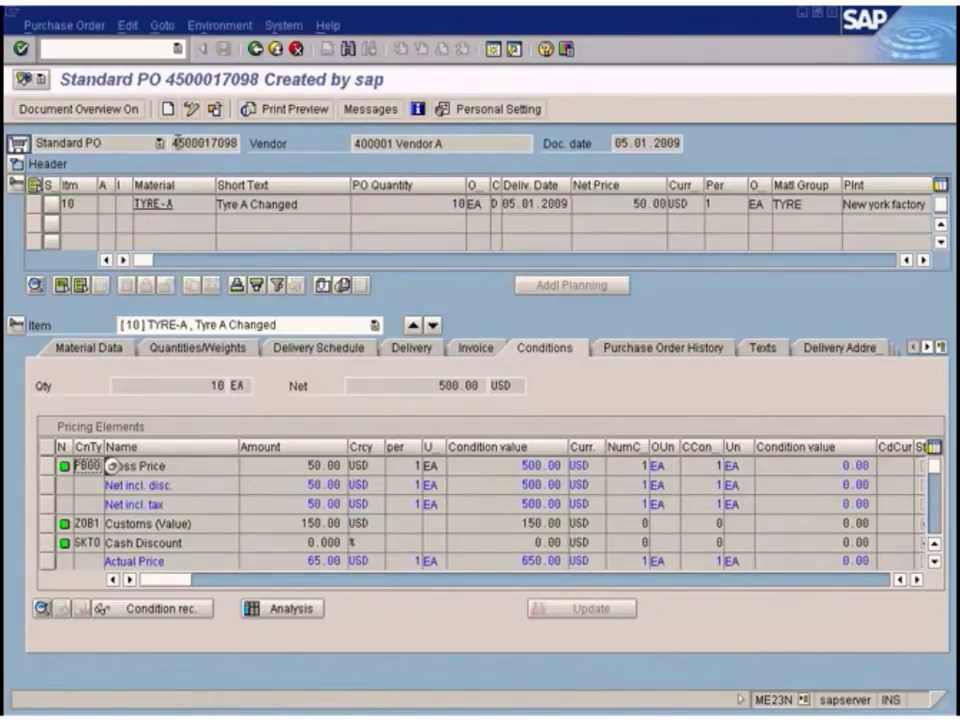
Copy the displayed purchase order's number into the incoming invoice, set the invoice date to 05.01.2009 and load the order item
{"action": "left_click_drag", "start_coordinate": [174, 142], "coordinate": [249, 143]}
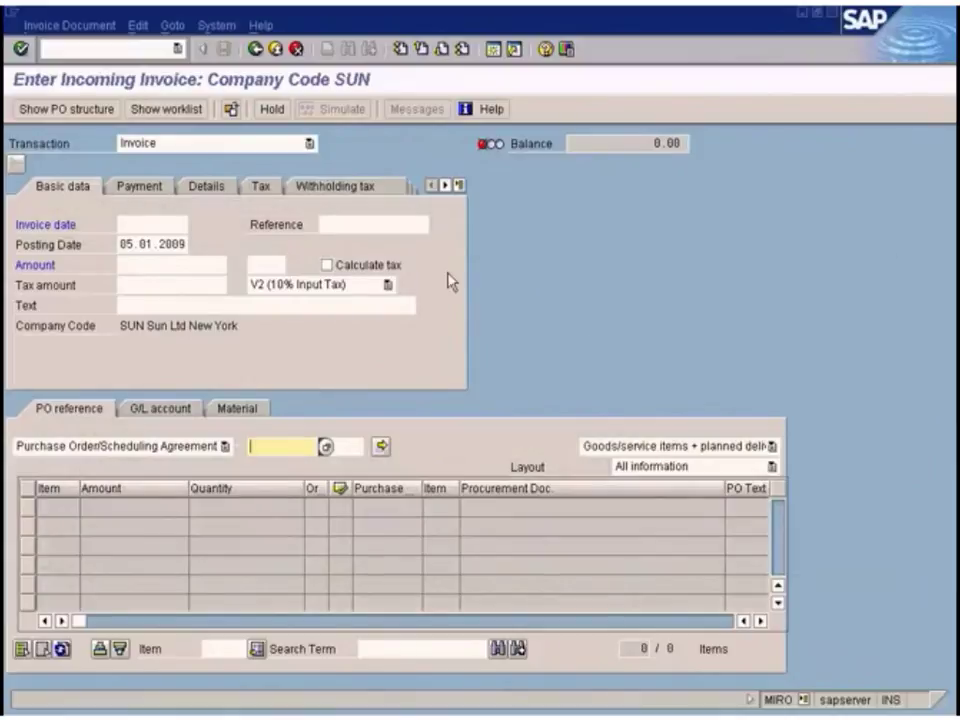
{"action": "key", "text": "ctrl+v"}
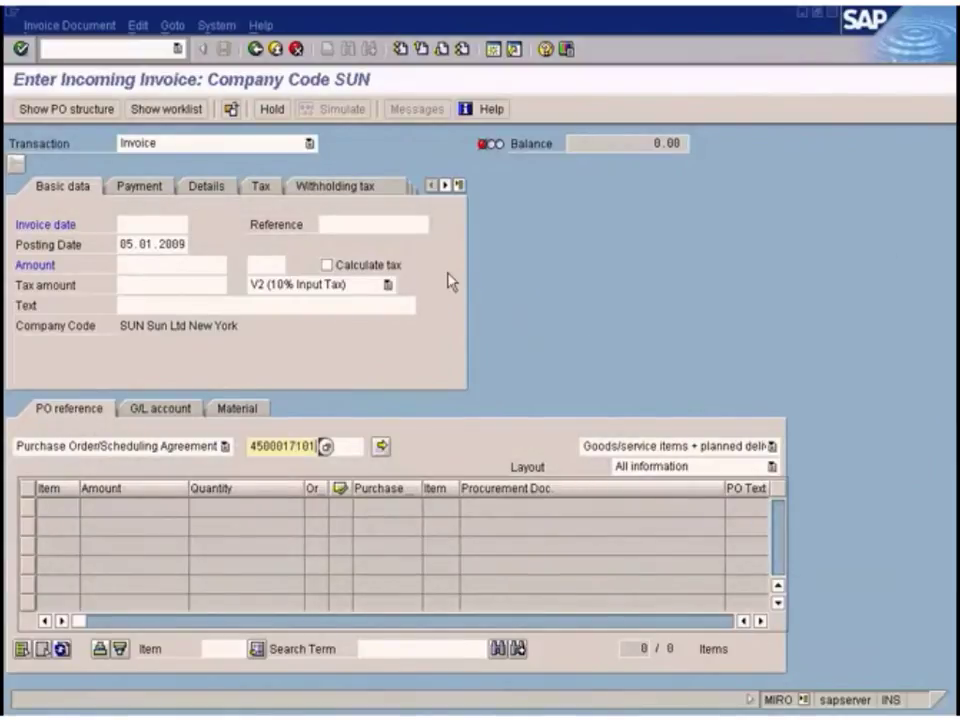
{"action": "left_click", "coordinate": [161, 219]}
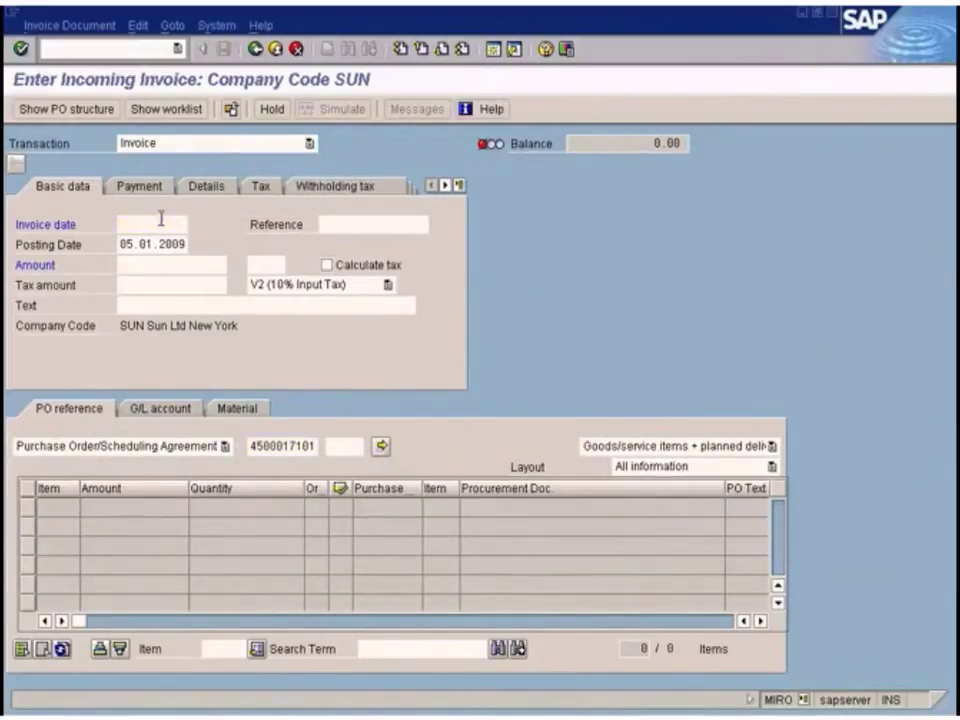
{"action": "key", "text": "F4"}
{"action": "key", "text": "Return"}
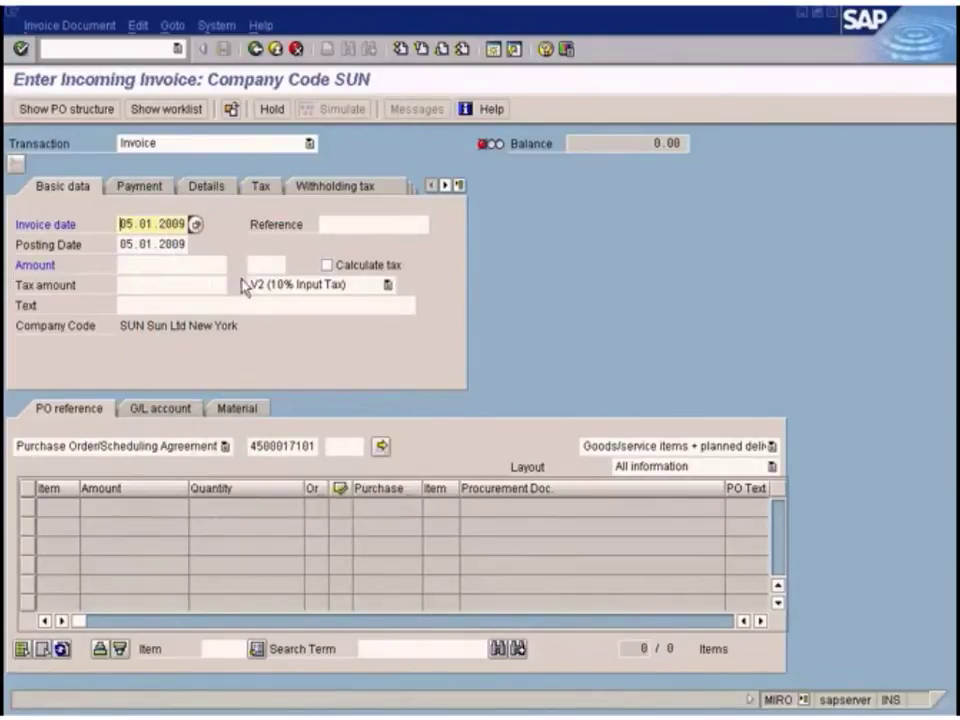
{"action": "left_click", "coordinate": [290, 446]}
{"action": "key", "text": "Return"}
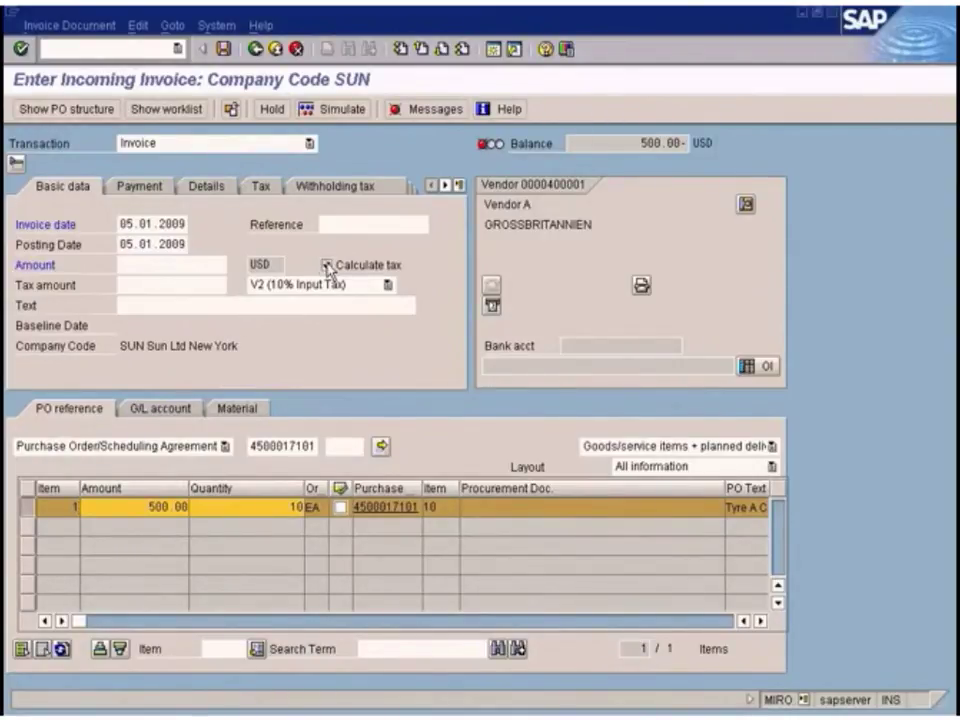
Turn on automatic tax calculation for the invoice and set the payment baseline date to 05.01.2009
{"action": "key", "text": "Return"}
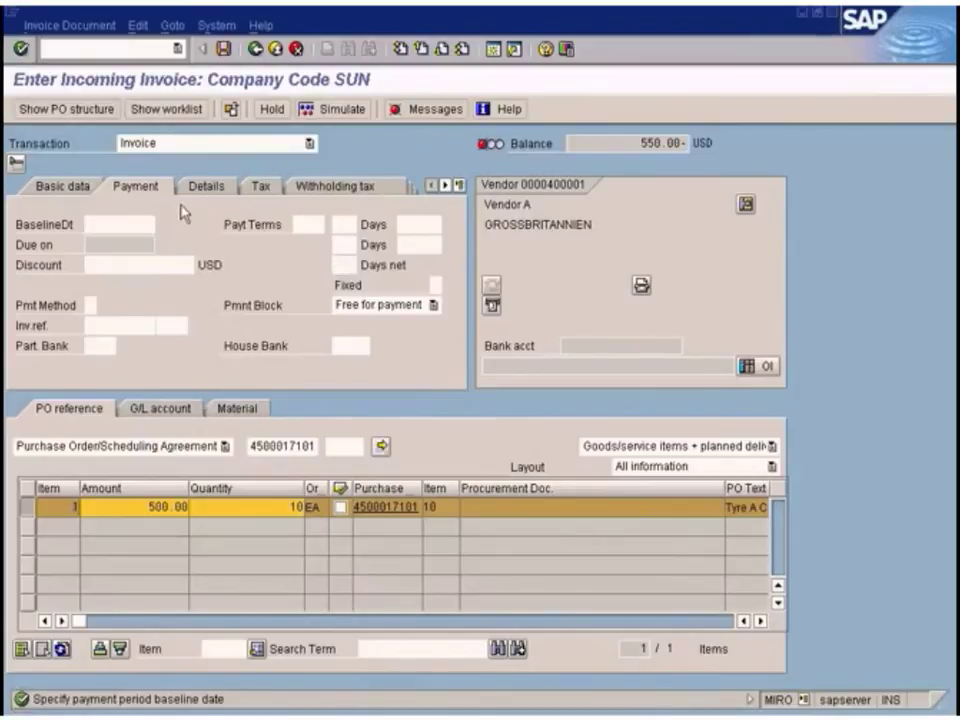
{"action": "left_click", "coordinate": [131, 220]}
{"action": "key", "text": "F4"}
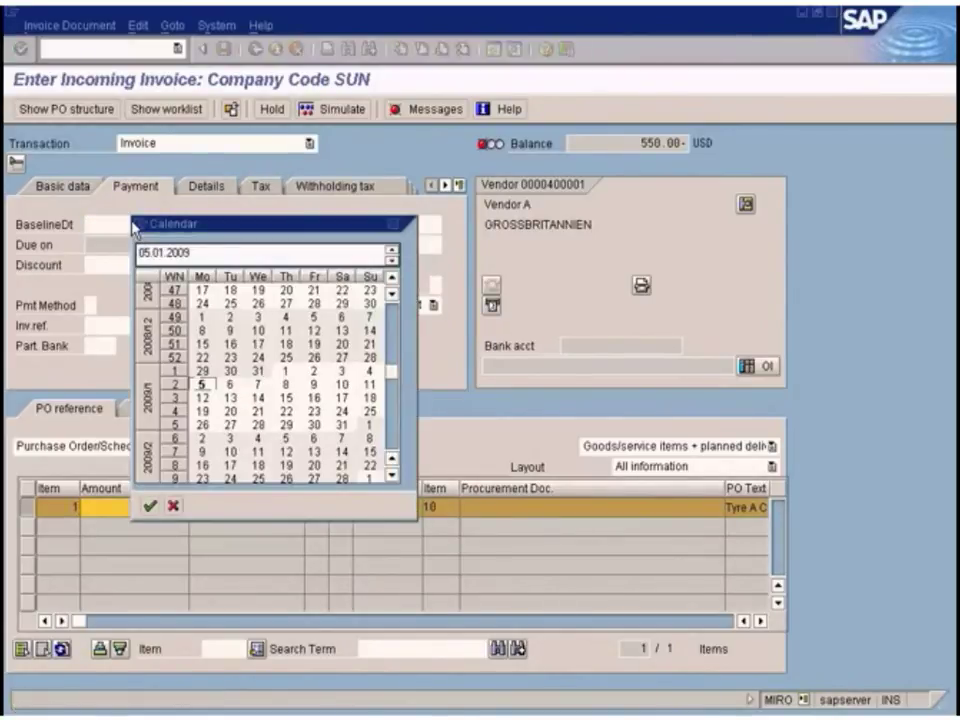
{"action": "key", "text": "Return"}
{"action": "left_click", "coordinate": [62, 186]}
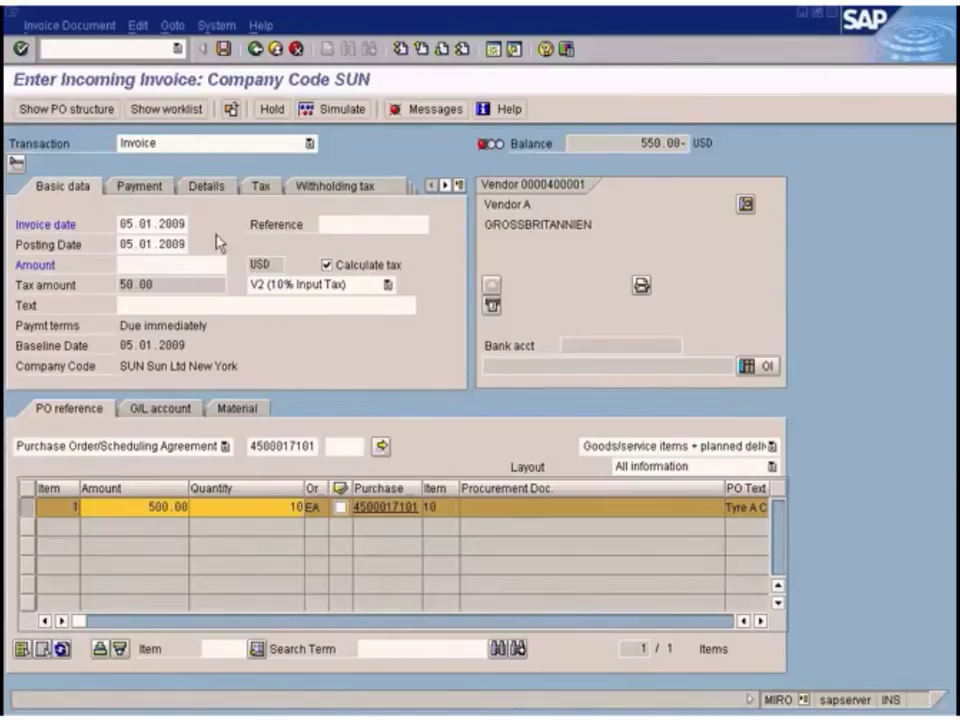
Switch to Paint to view the freight and delivery cost line in Sample vendor invoice.JPG, and return to the SAP invoice entry
{"action": "left_click", "coordinate": [599, 716]}
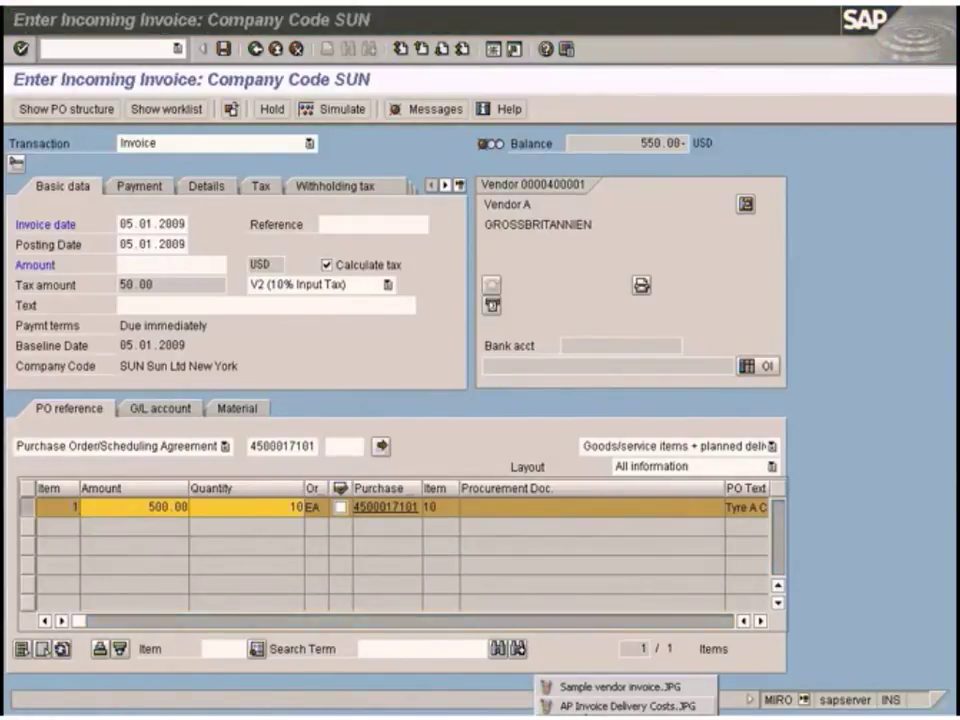
{"action": "left_click", "coordinate": [660, 687]}
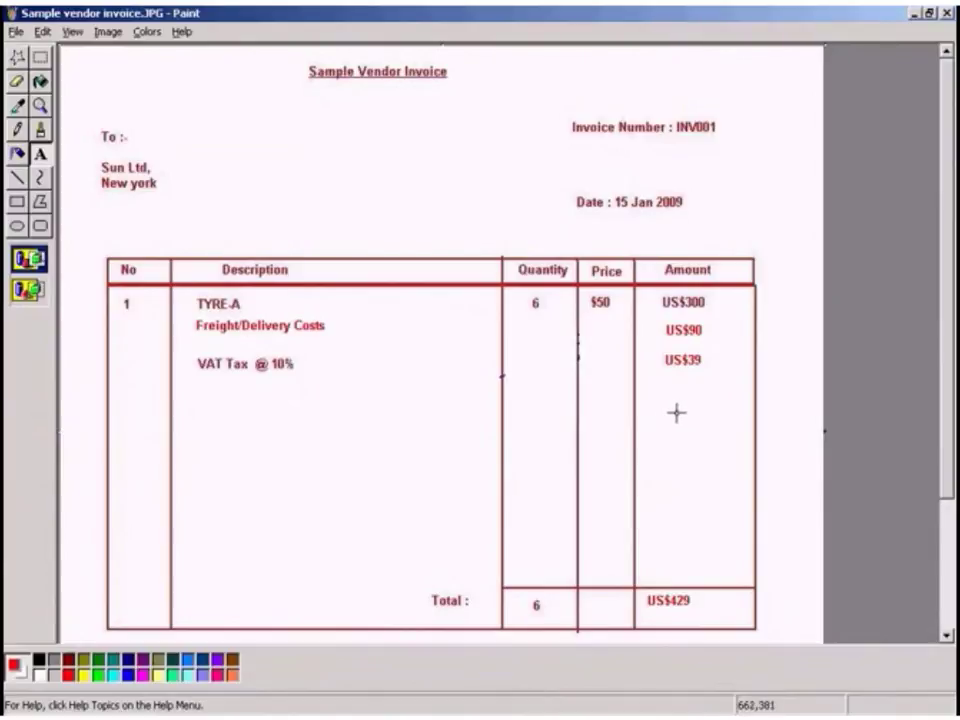
{"action": "key", "text": "alt+Tab"}
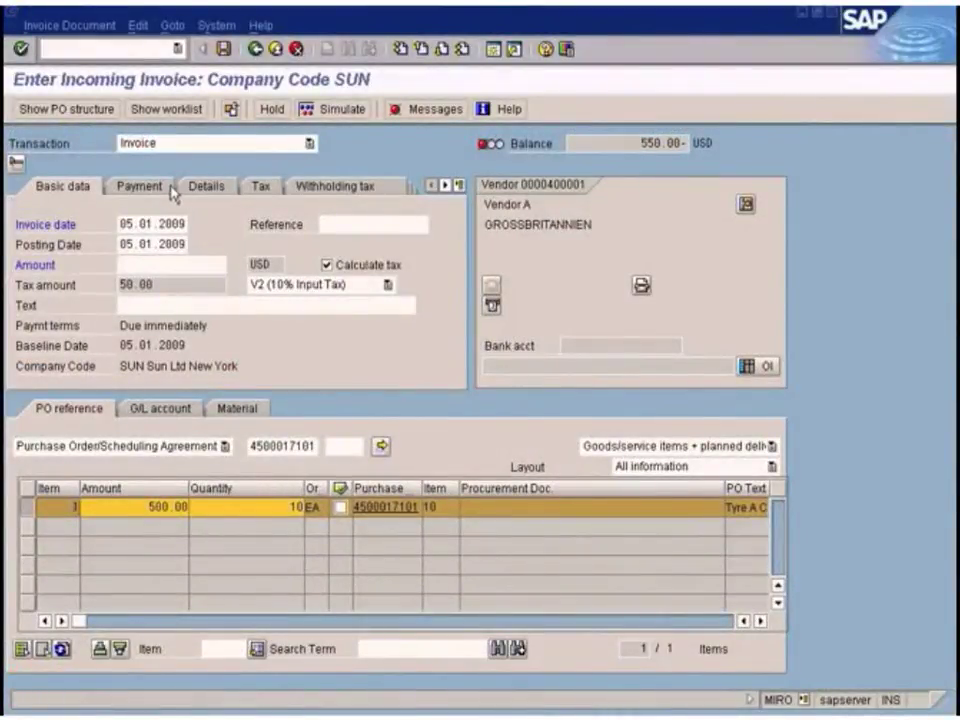
Set the unplanned delivery costs in the invoice details to 100 USD
{"action": "left_click", "coordinate": [205, 188]}
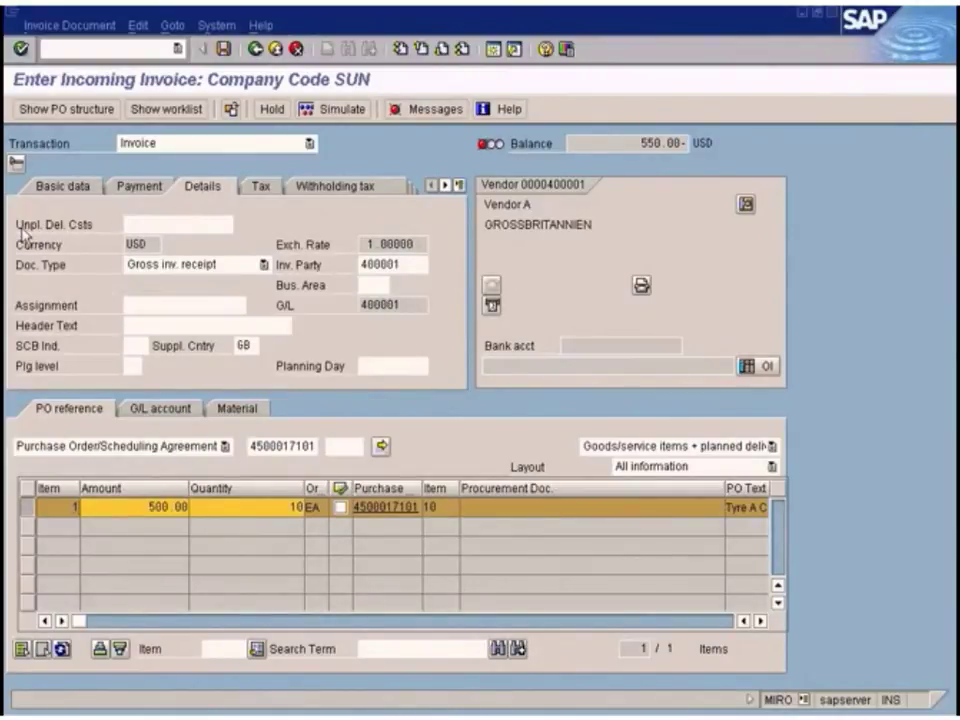
{"action": "left_click", "coordinate": [150, 224]}
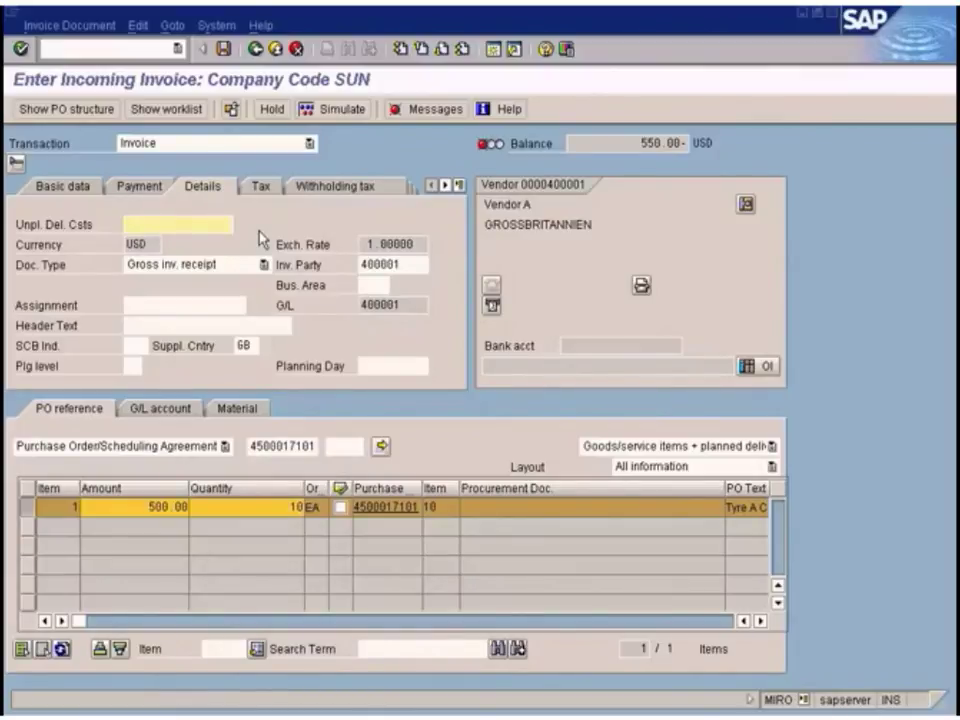
{"action": "type", "text": "1000"}
{"action": "key", "text": "BackSpace"}
{"action": "key", "text": "Return"}
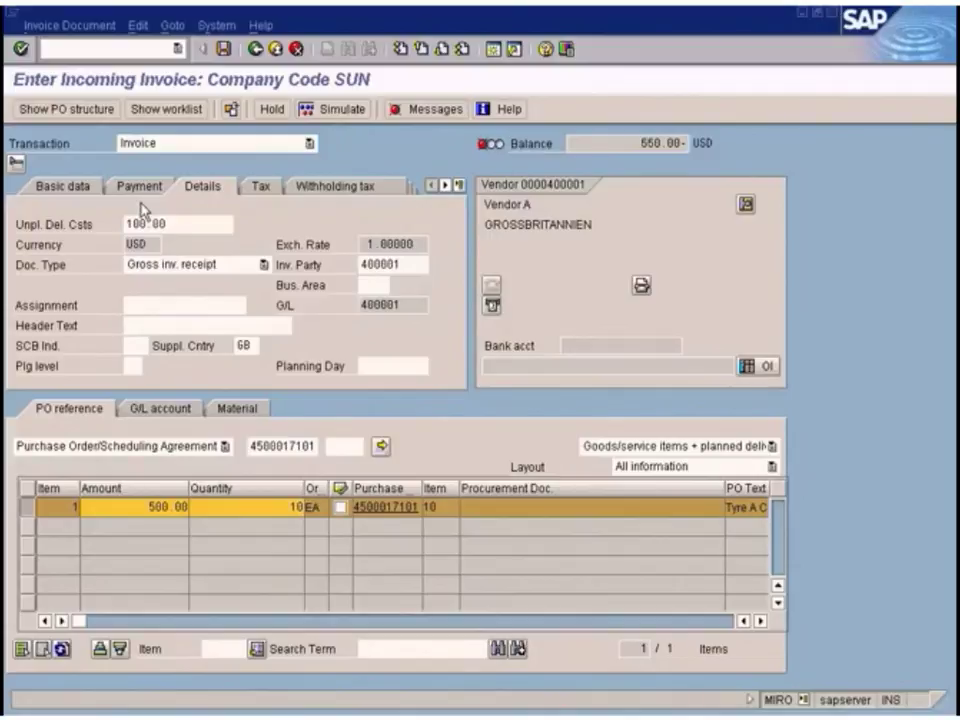
Enter 660 USD as the gross invoice amount in the basic data
{"action": "left_click", "coordinate": [52, 186]}
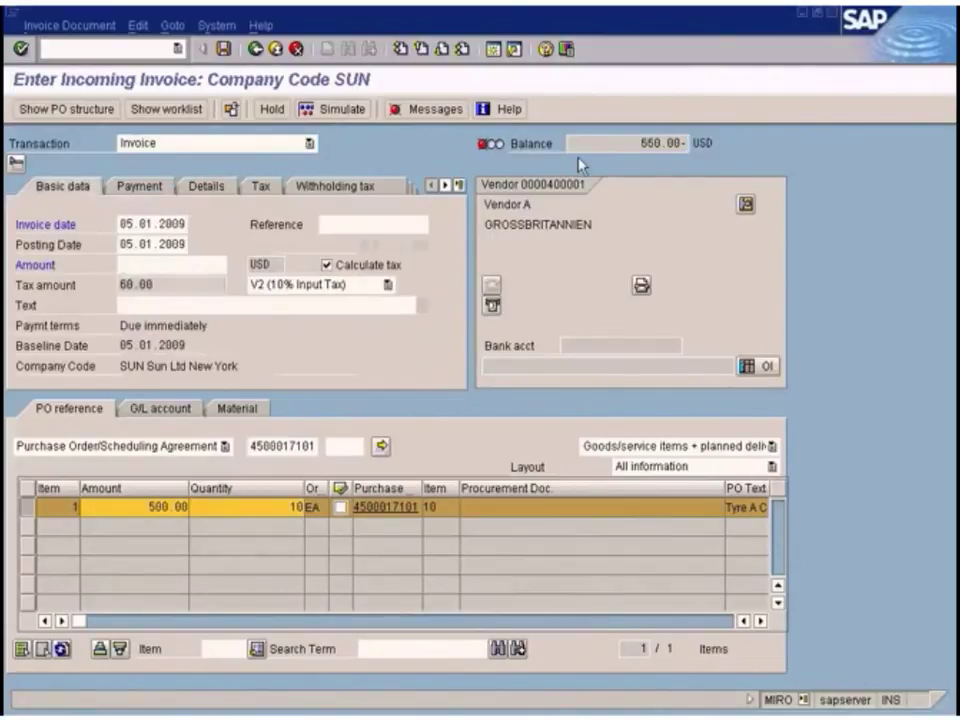
{"action": "left_click", "coordinate": [196, 262]}
{"action": "type", "text": "660"}
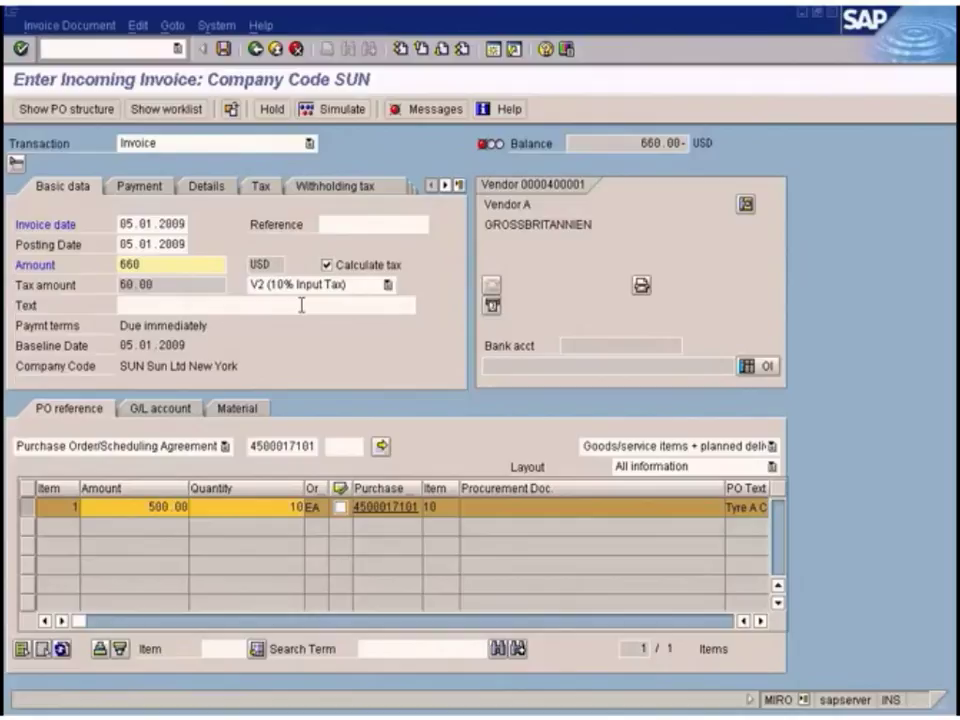
Simulate the invoice, check the MM Price difference posting line with its amount and G/L account, and post the document
{"action": "left_click", "coordinate": [332, 110]}
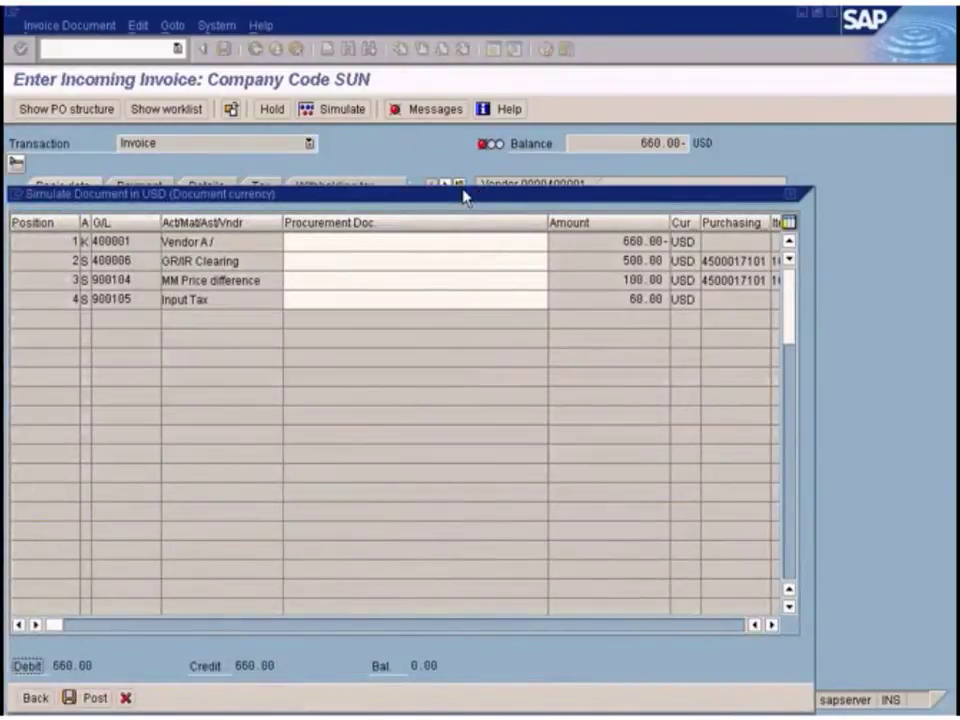
{"action": "double_click", "coordinate": [645, 280]}
{"action": "left_click_drag", "start_coordinate": [232, 284], "coordinate": [163, 280]}
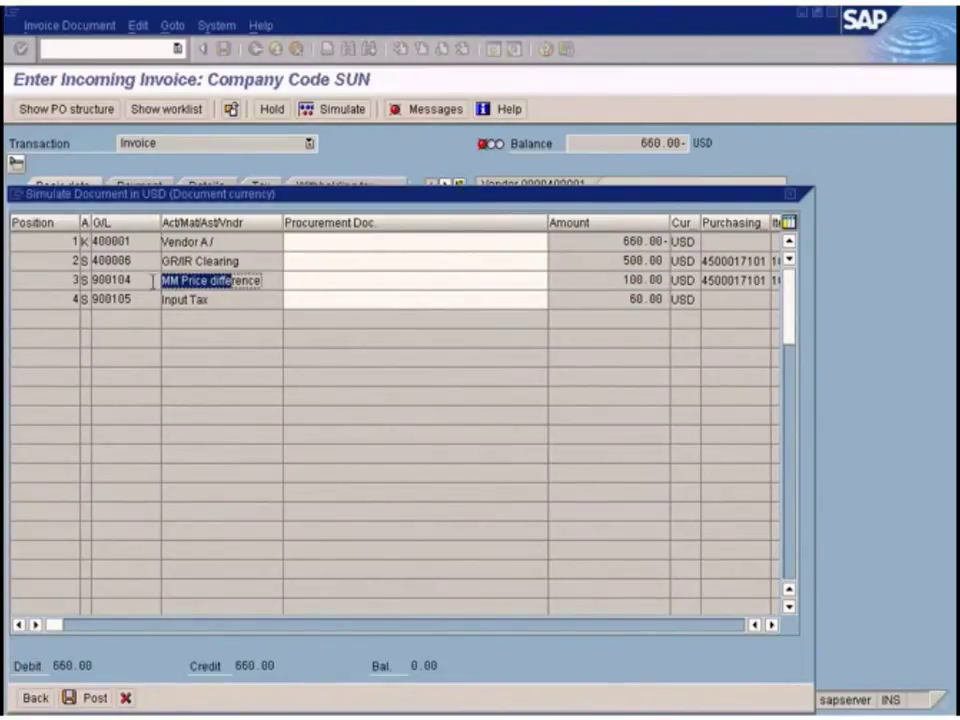
{"action": "double_click", "coordinate": [112, 280]}
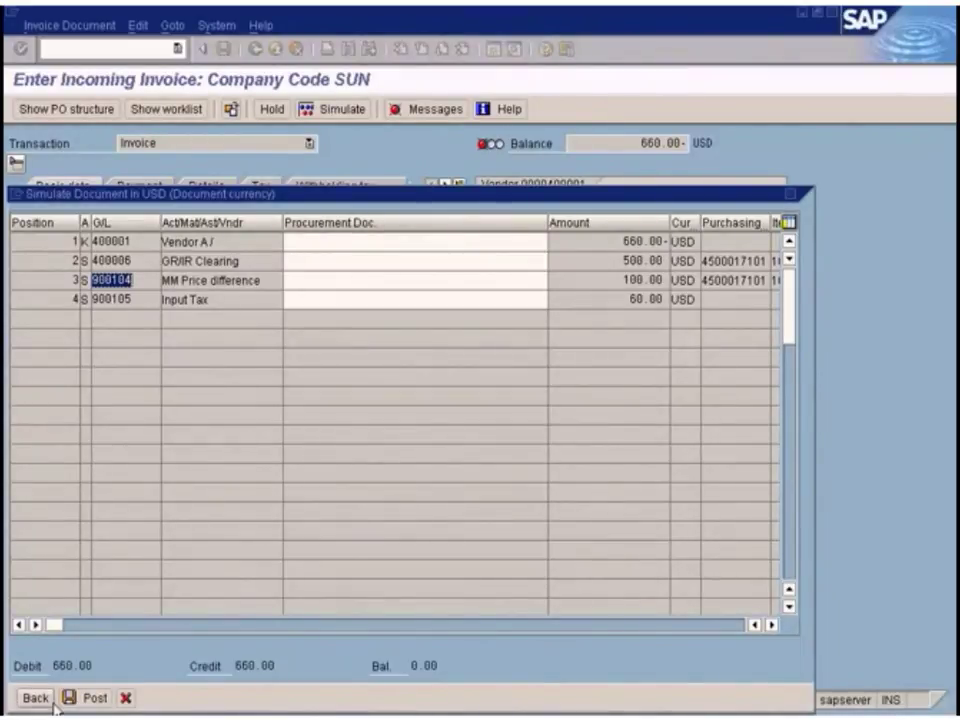
{"action": "left_click", "coordinate": [95, 698]}
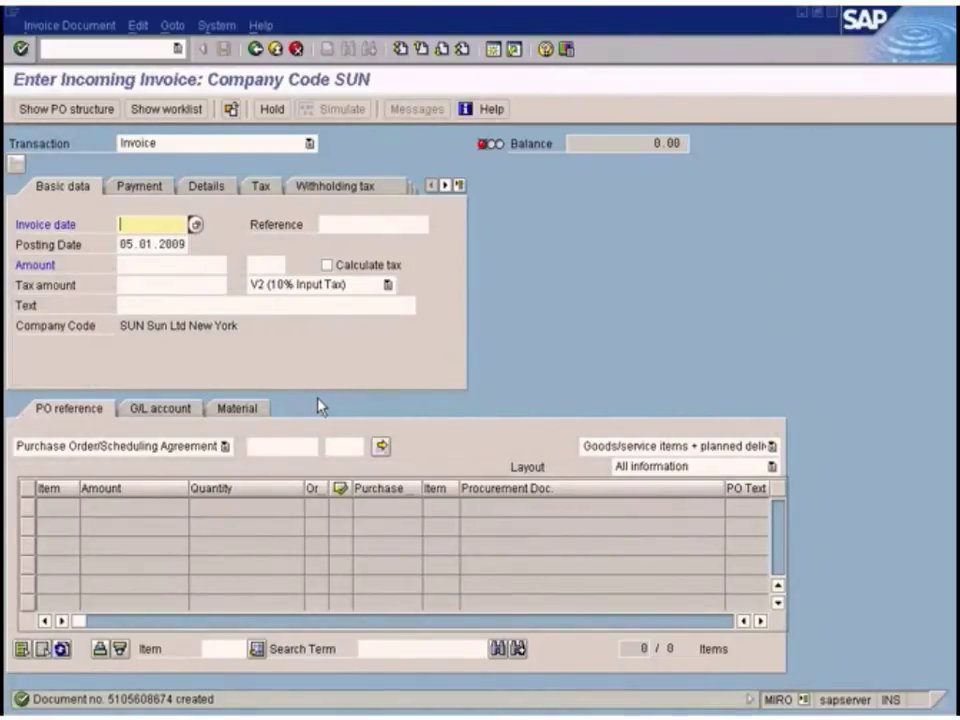
Display the posted invoice document and open its accounting document to examine the MM Price difference line
{"action": "left_click", "coordinate": [70, 25]}
{"action": "left_click", "coordinate": [75, 45]}
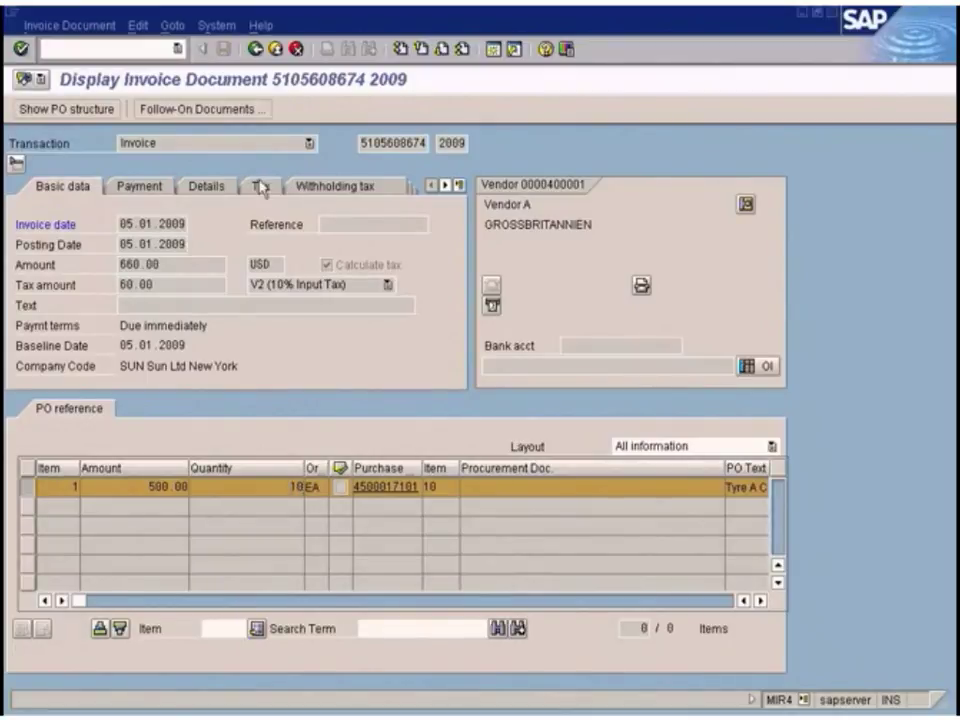
{"action": "left_click", "coordinate": [229, 110]}
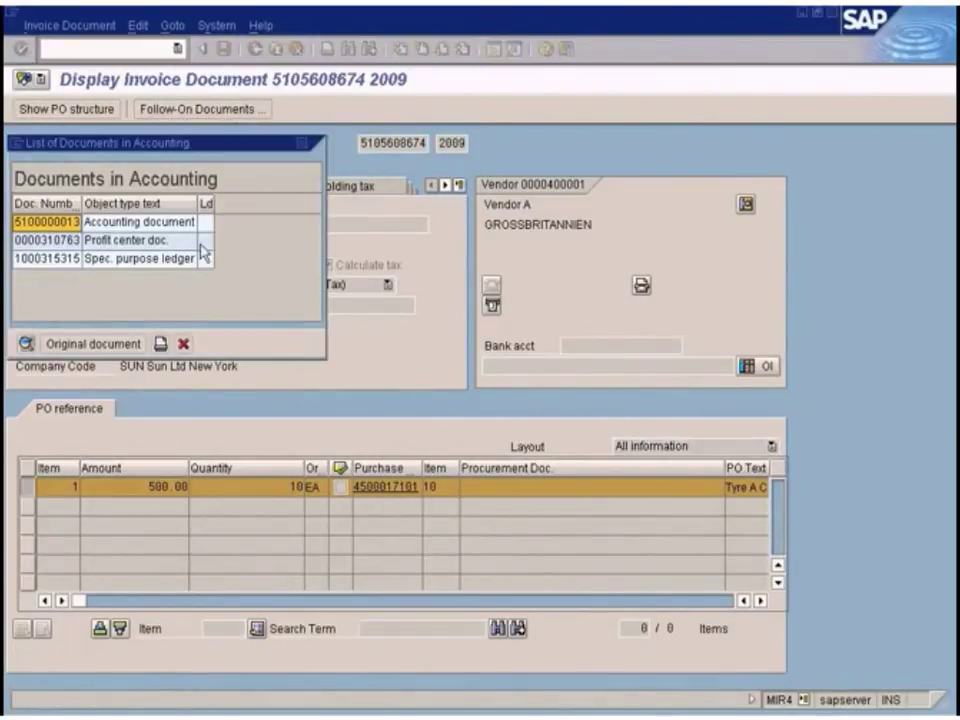
{"action": "left_click", "coordinate": [189, 222]}
{"action": "left_click", "coordinate": [31, 343]}
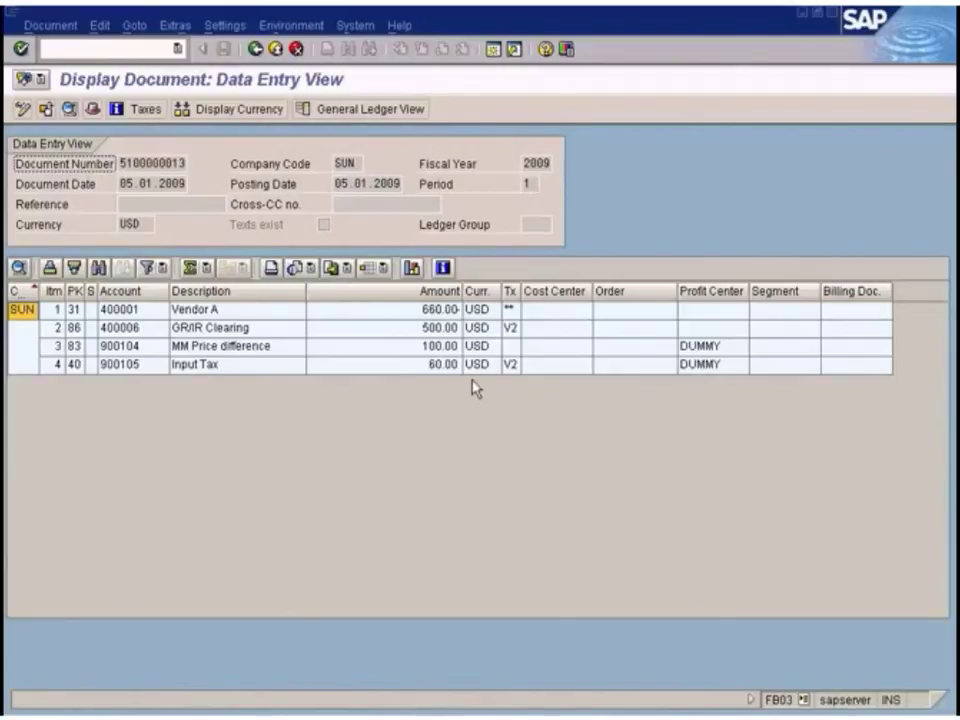
{"action": "left_click", "coordinate": [372, 355]}
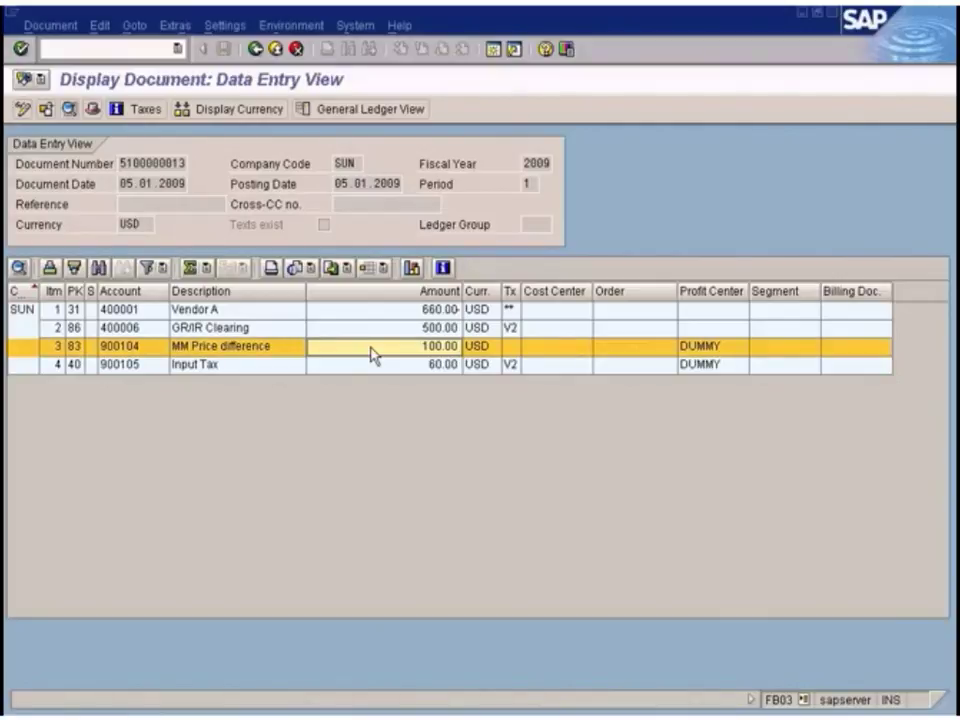